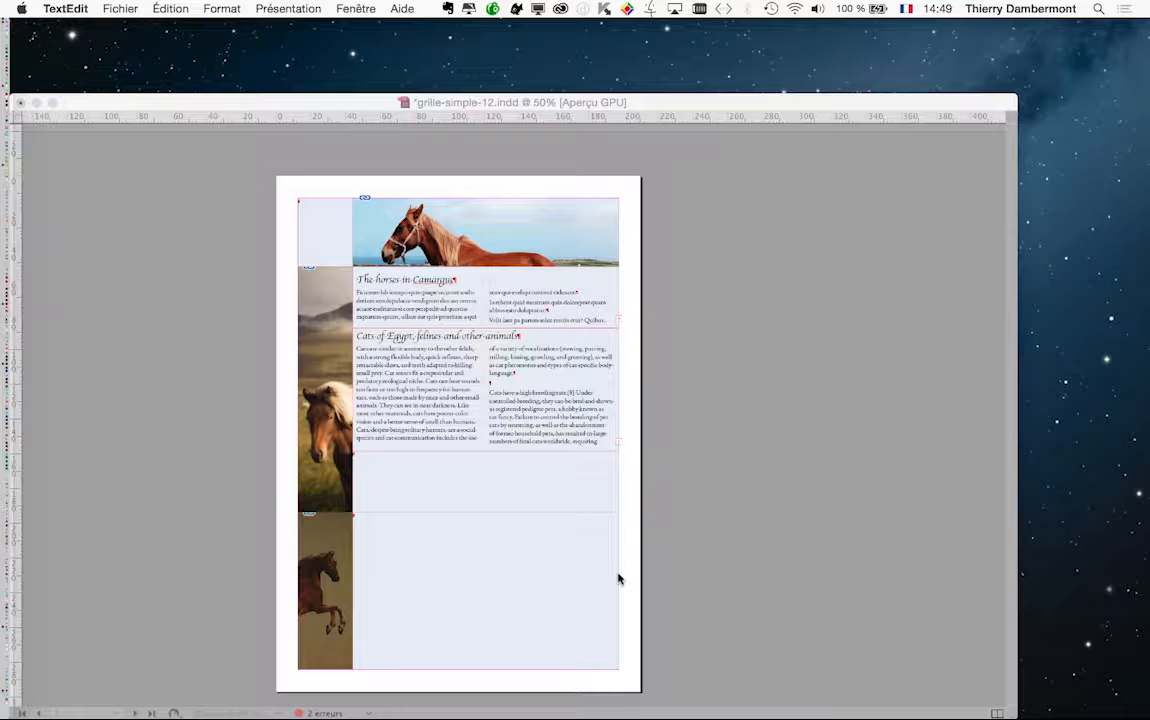
# Close the grille-simple-12.indd document and reset the Essentials workspace to its default layout
pyautogui.click(20, 103)
pyautogui.click(732, 390)
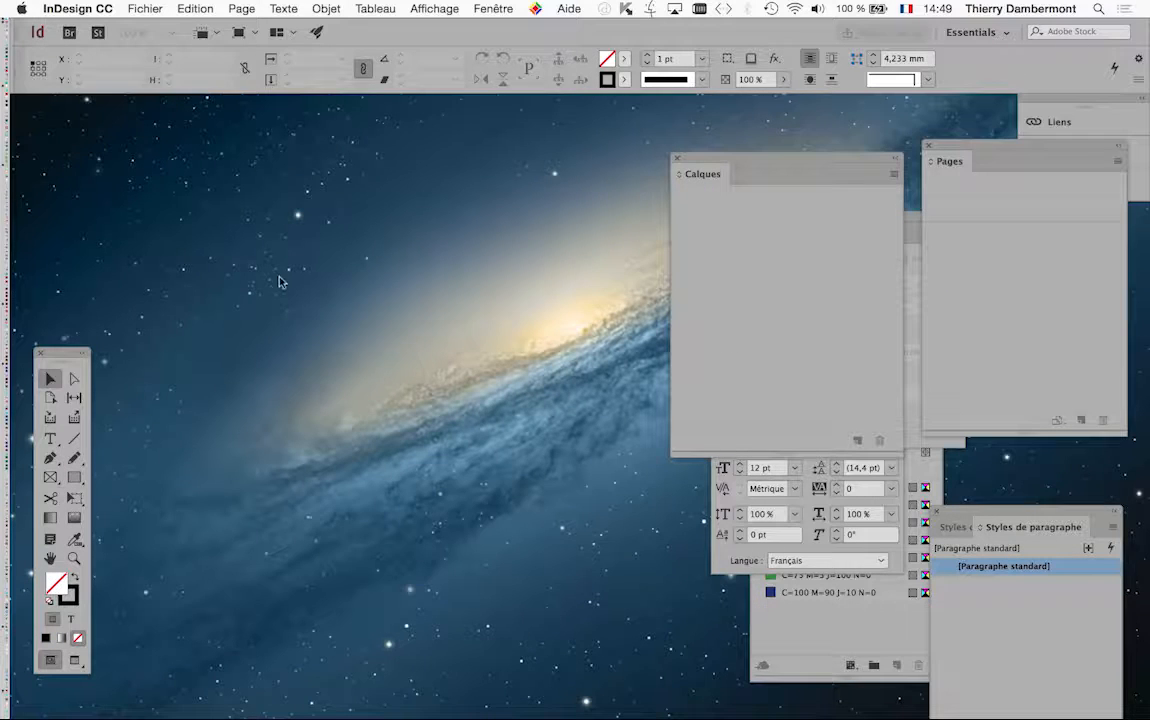
pyautogui.click(970, 34)
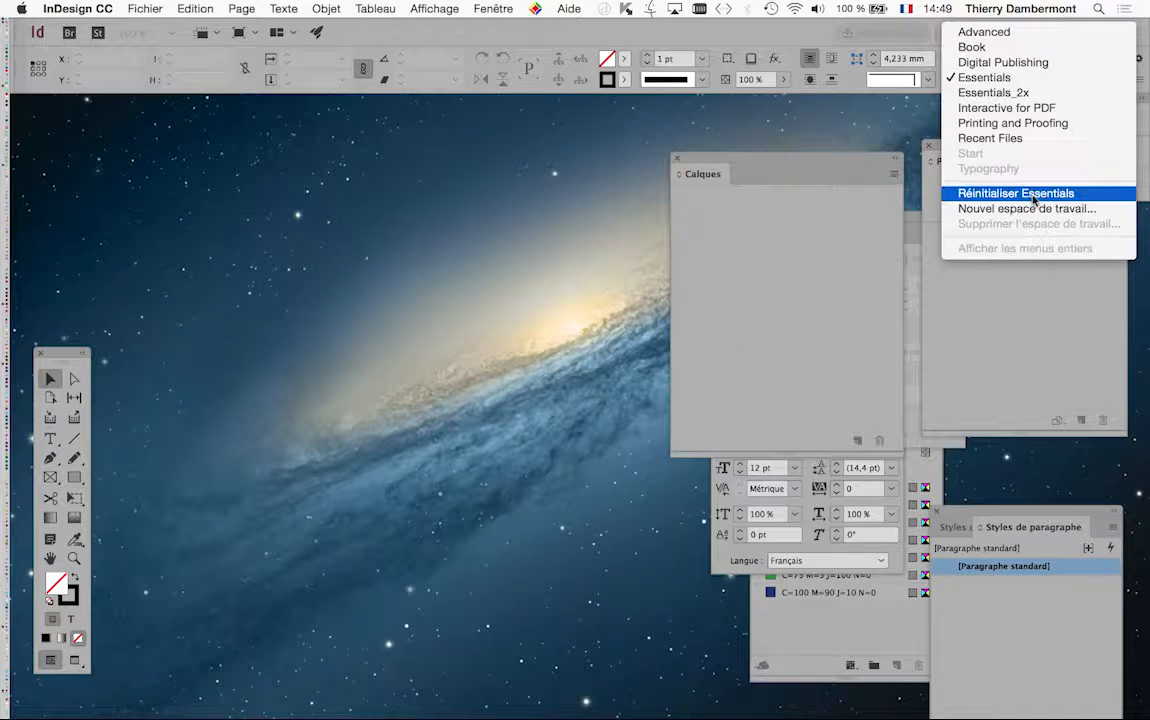
pyautogui.click(1014, 186)
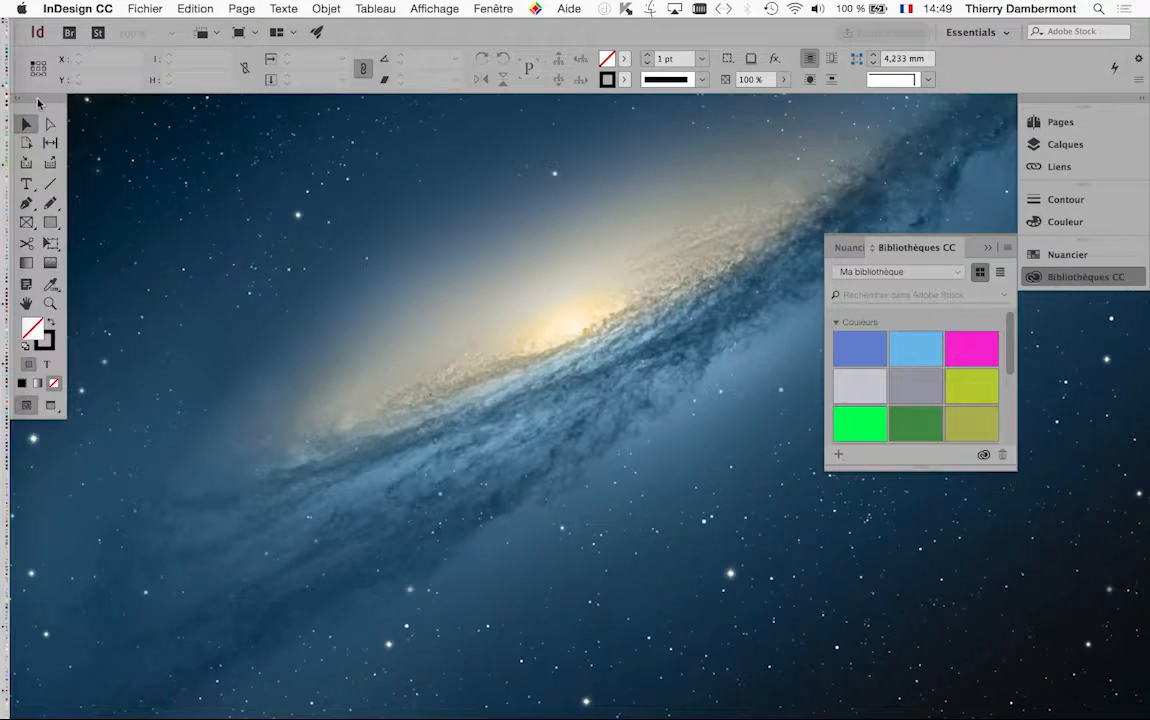
# Create a new 210 x 297 mm portrait document with one page and facing pages enabled
pyautogui.click(145, 8)
pyautogui.moveTo(200, 26)
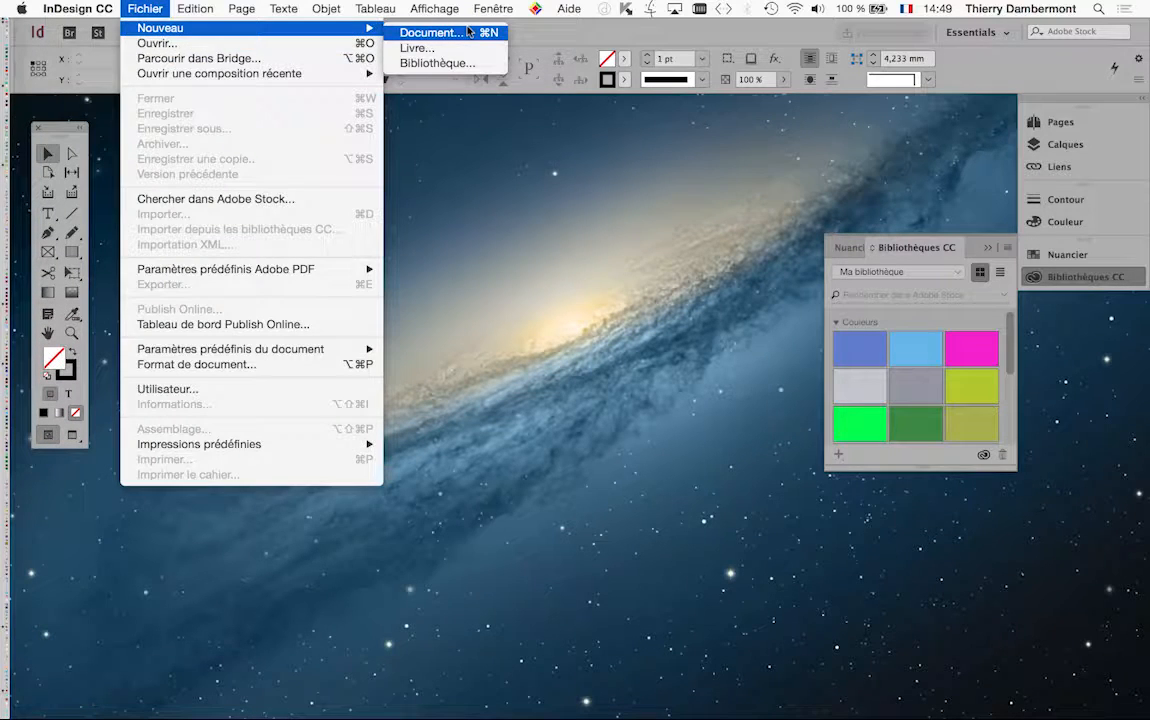
pyautogui.click(430, 31)
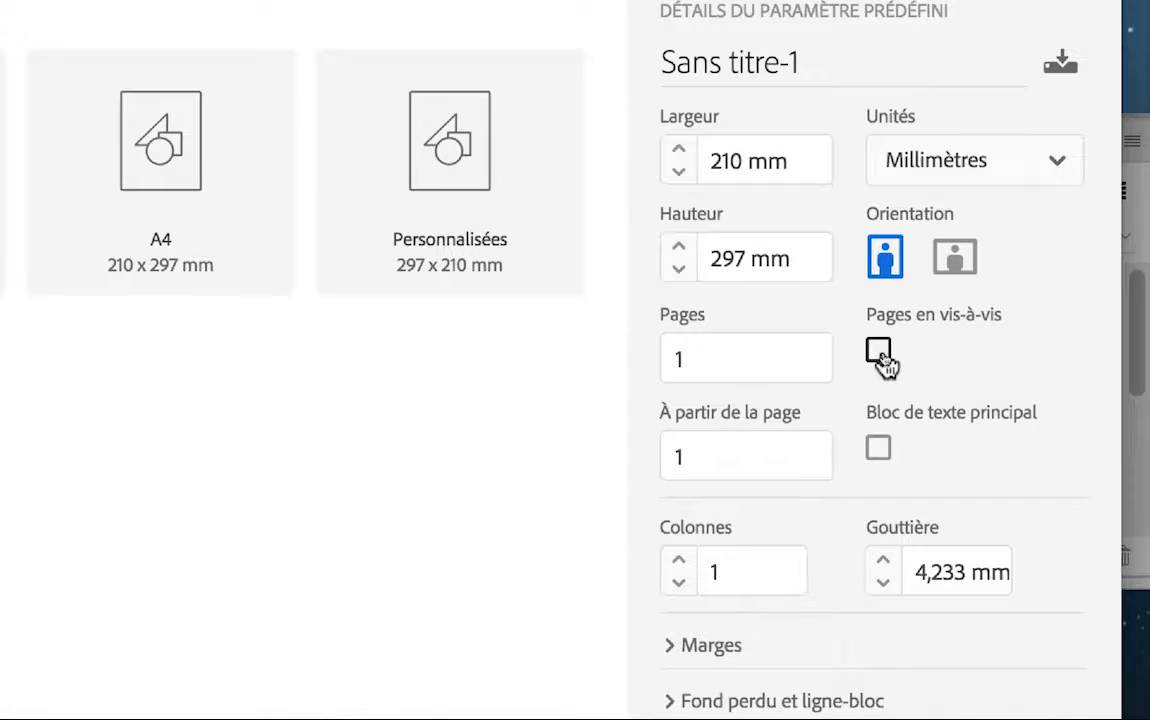
pyautogui.click(879, 352)
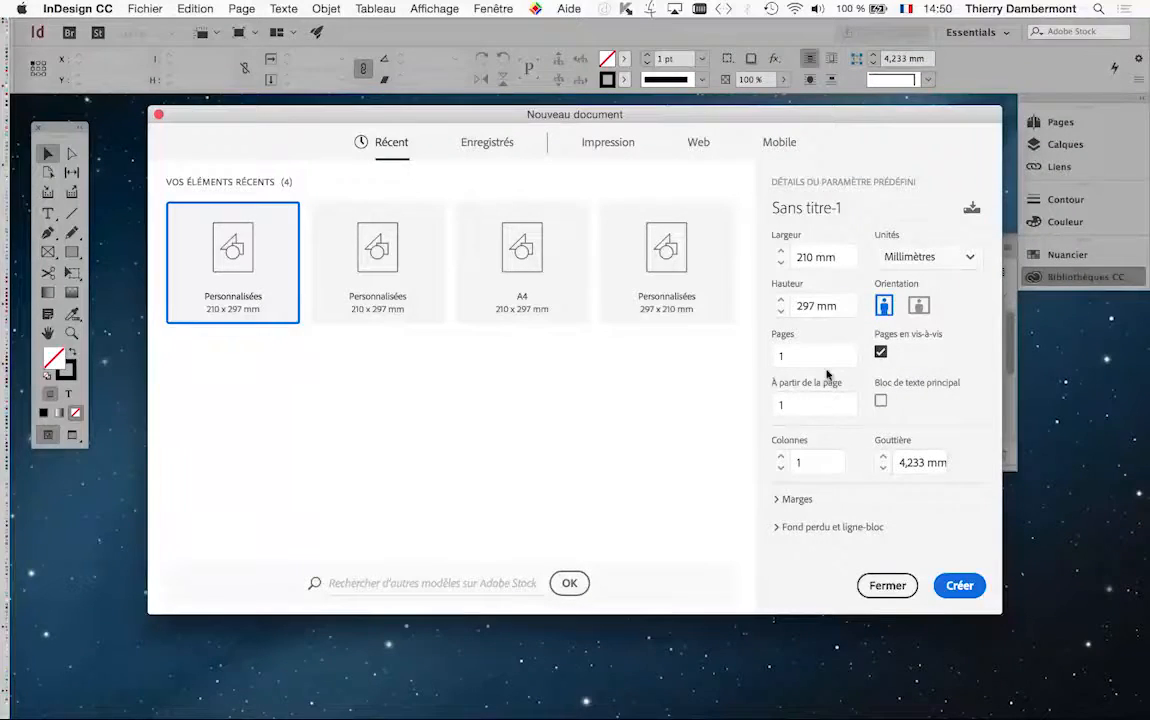
pyautogui.click(787, 356)
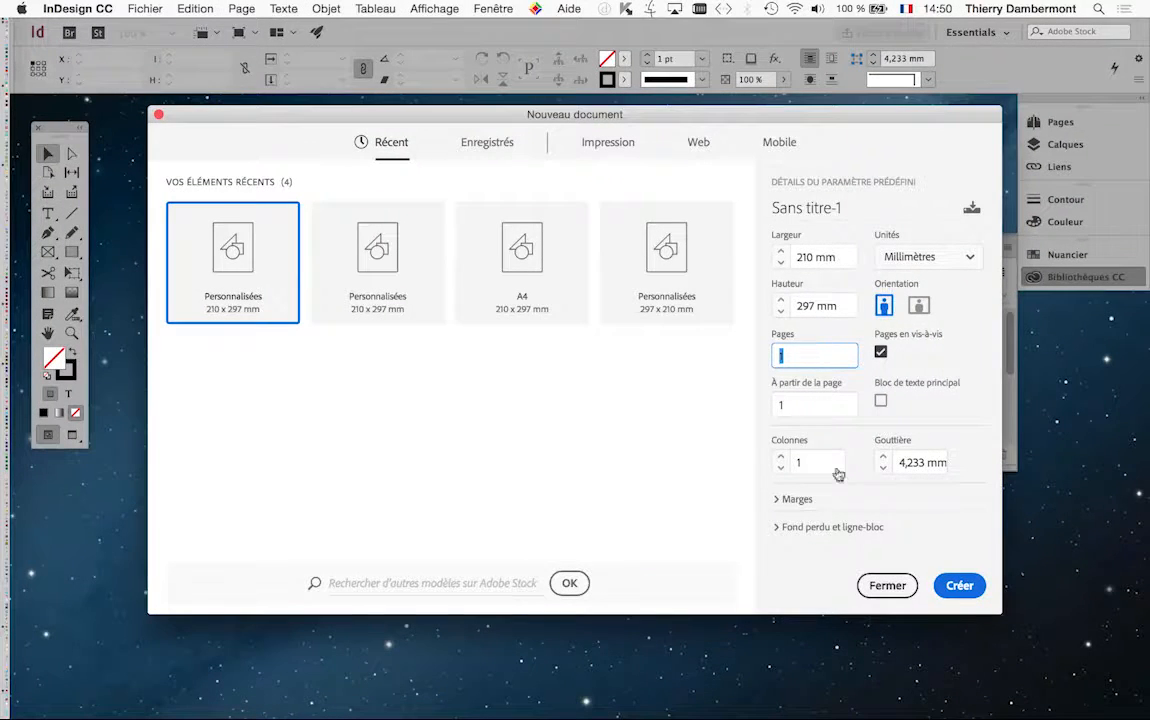
pyautogui.click(960, 584)
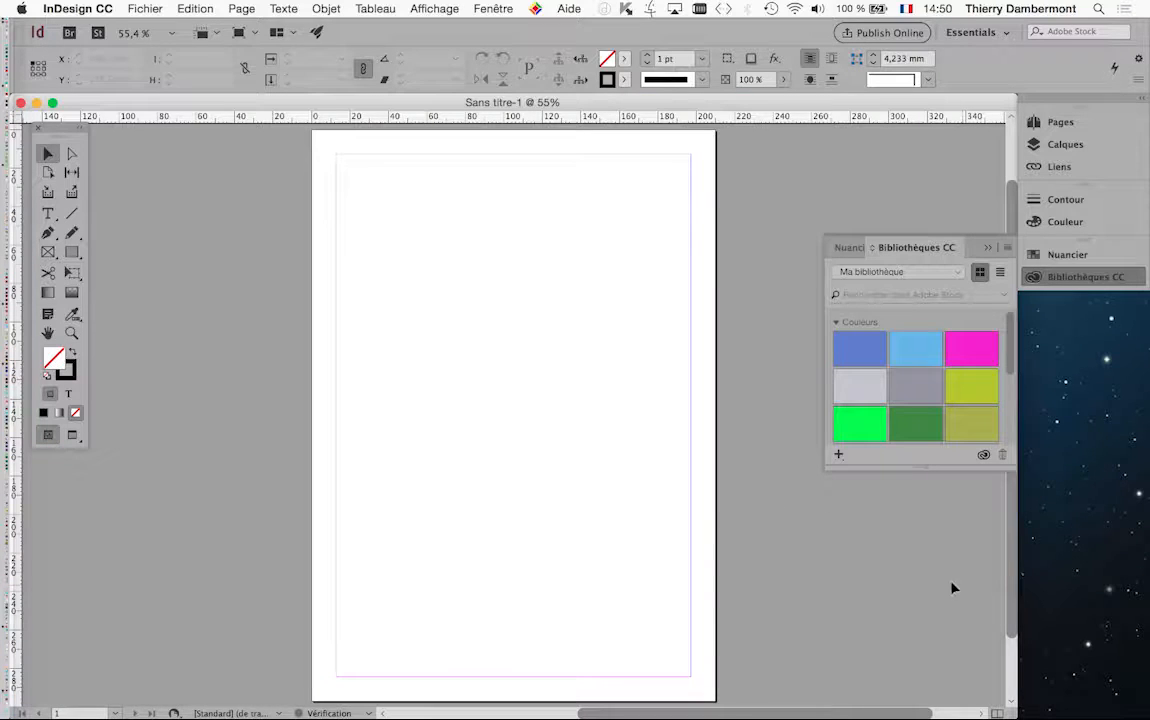
# Display the Pages panel as a floating panel over the document and collapse the Liens panel
pyautogui.click(493, 8)
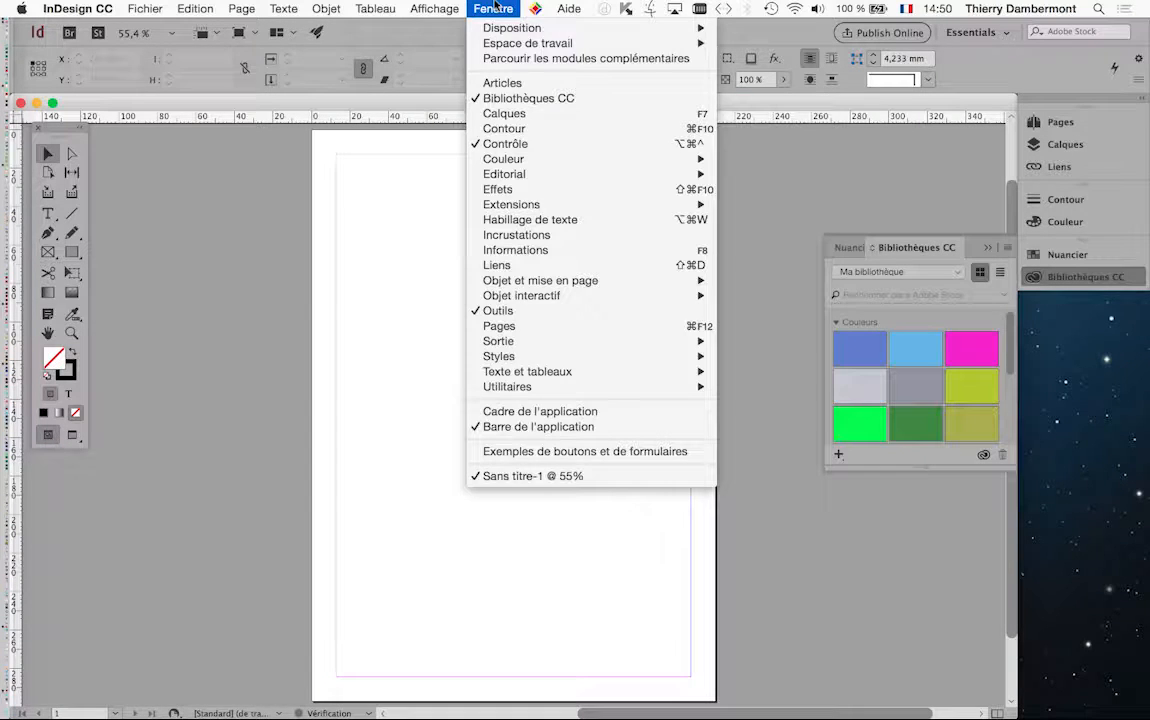
pyautogui.click(577, 328)
pyautogui.moveTo(847, 113); pyautogui.dragTo(347, 272)
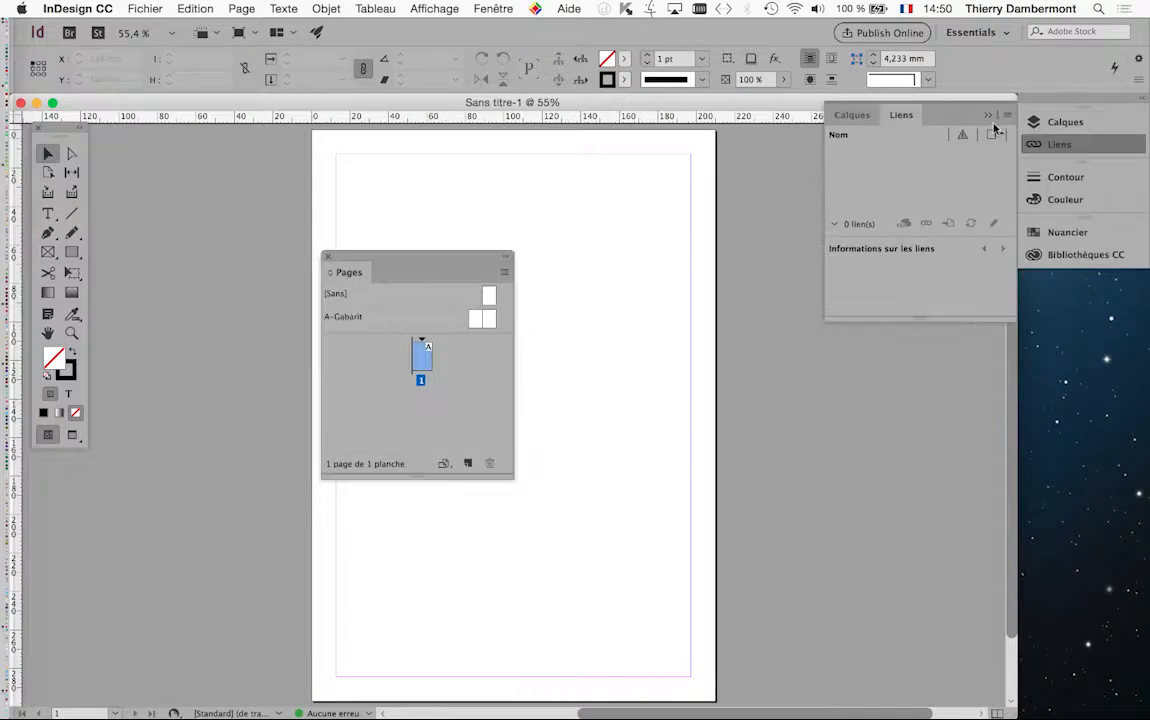
pyautogui.click(988, 115)
# Insert 15 pages after page 1 based on the A-Gabarit master
pyautogui.click(504, 272)
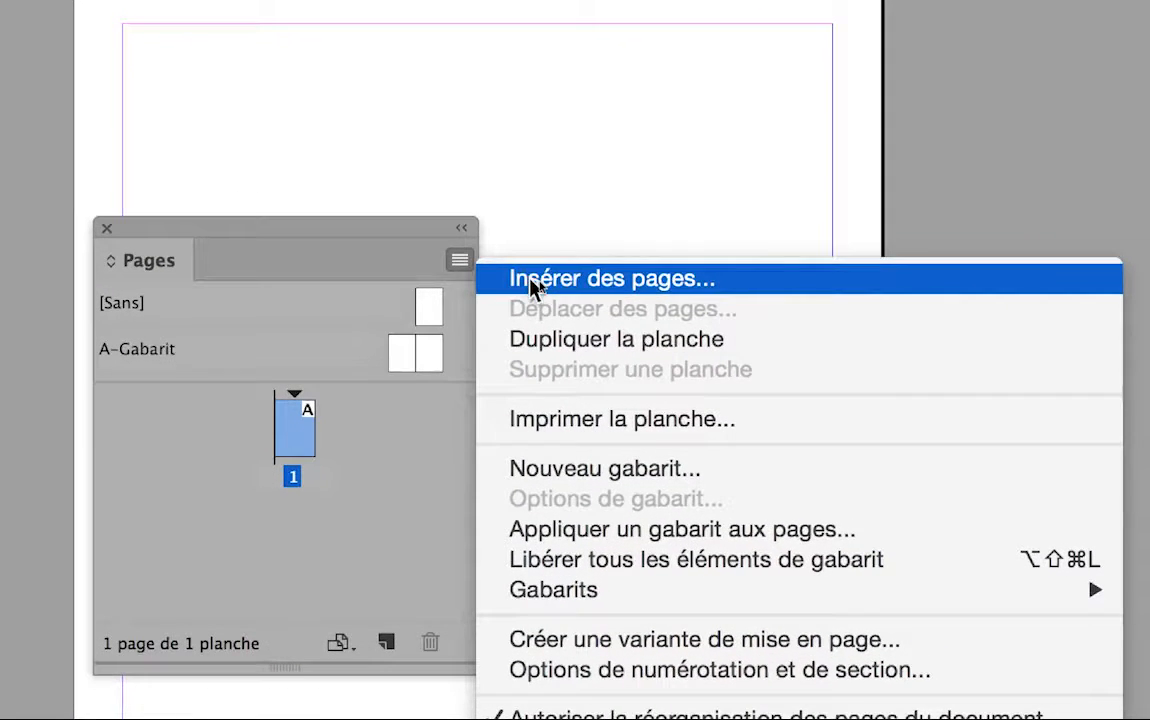
pyautogui.click(533, 287)
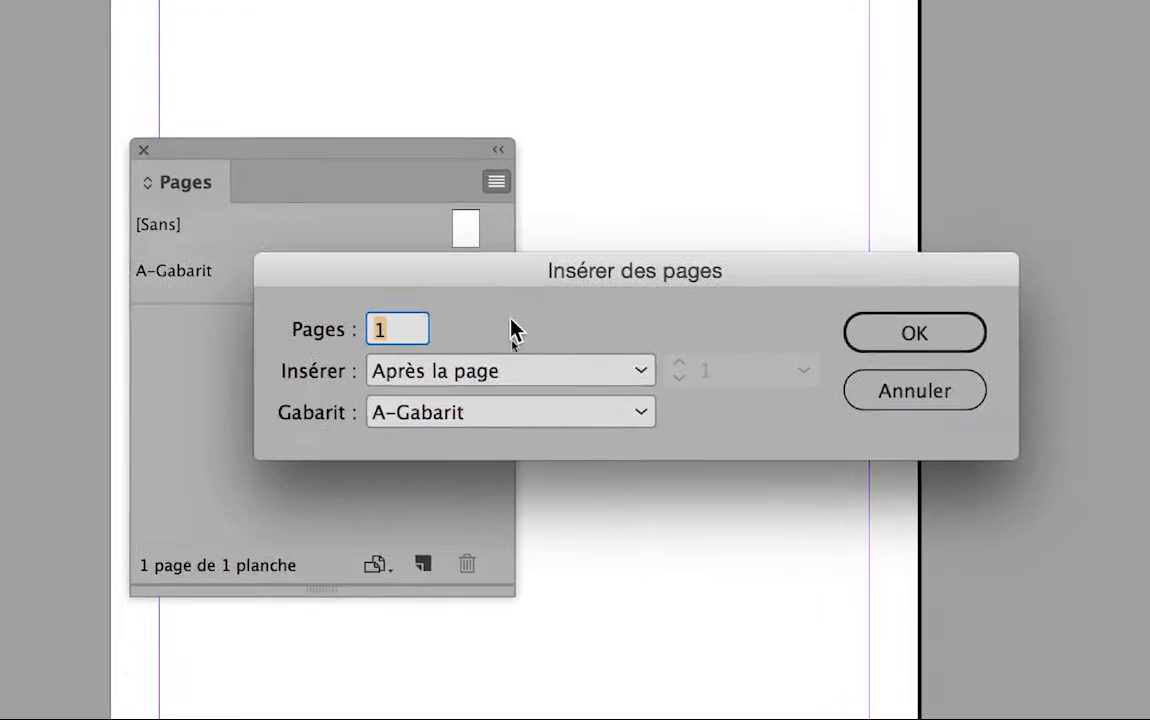
pyautogui.write('15')
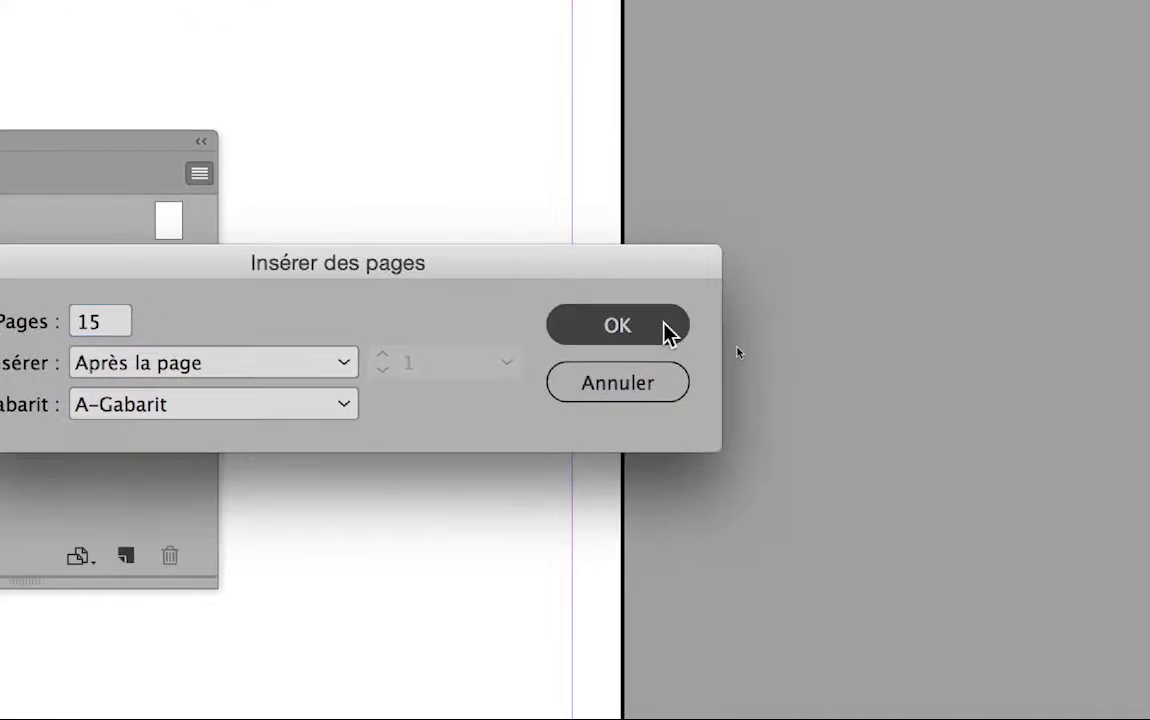
pyautogui.click(965, 332)
# Enlarge and reposition the Pages panel so that all spreads from page 1 to page 16 fit in it
pyautogui.moveTo(242, 585); pyautogui.dragTo(238, 719)
pyautogui.moveTo(510, 590); pyautogui.dragTo(506, 698)
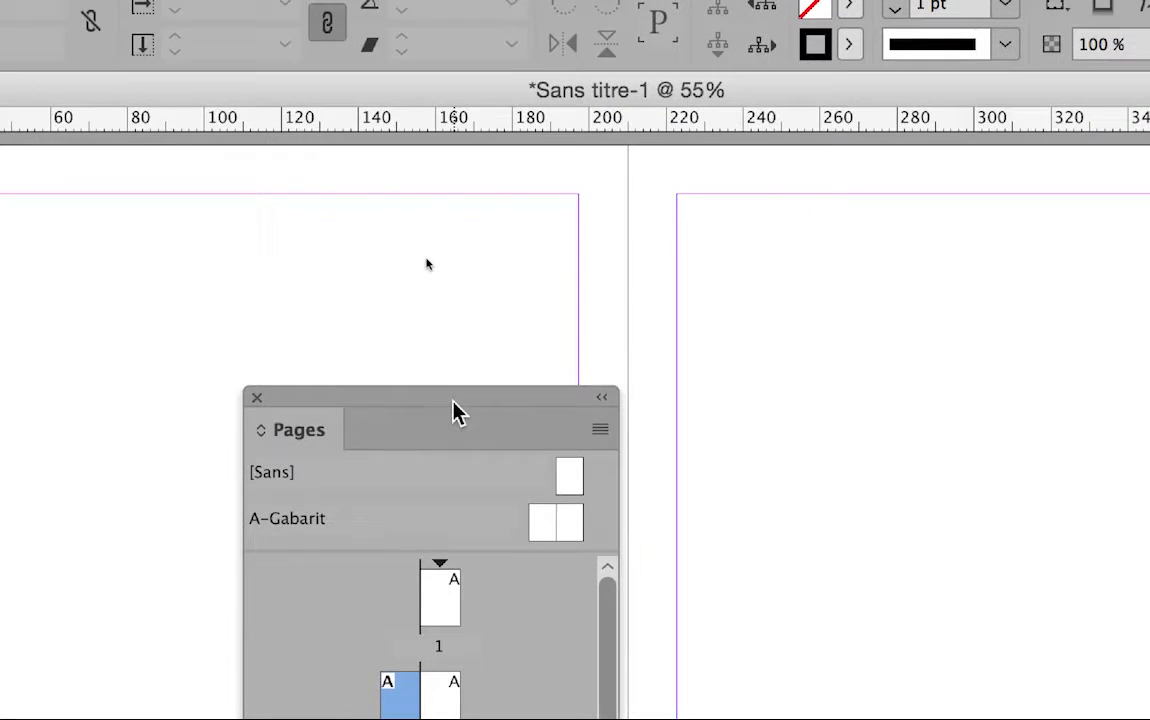
pyautogui.moveTo(409, 118); pyautogui.dragTo(393, 312)
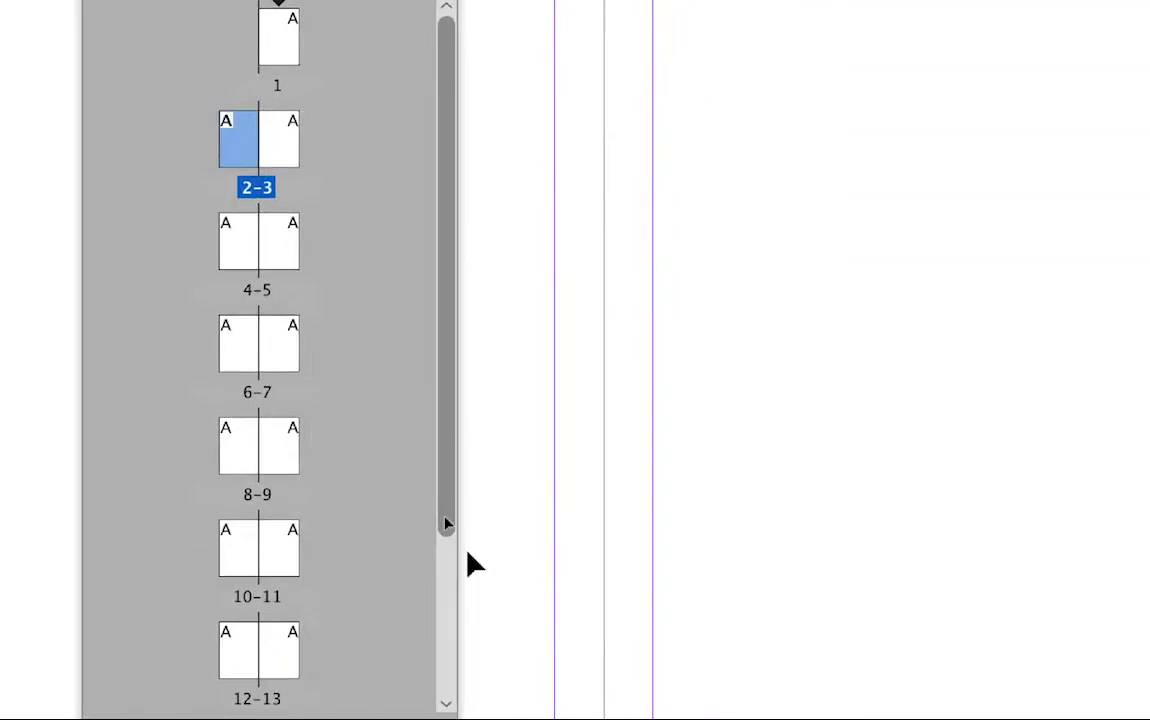
pyautogui.moveTo(474, 620); pyautogui.dragTo(507, 719)
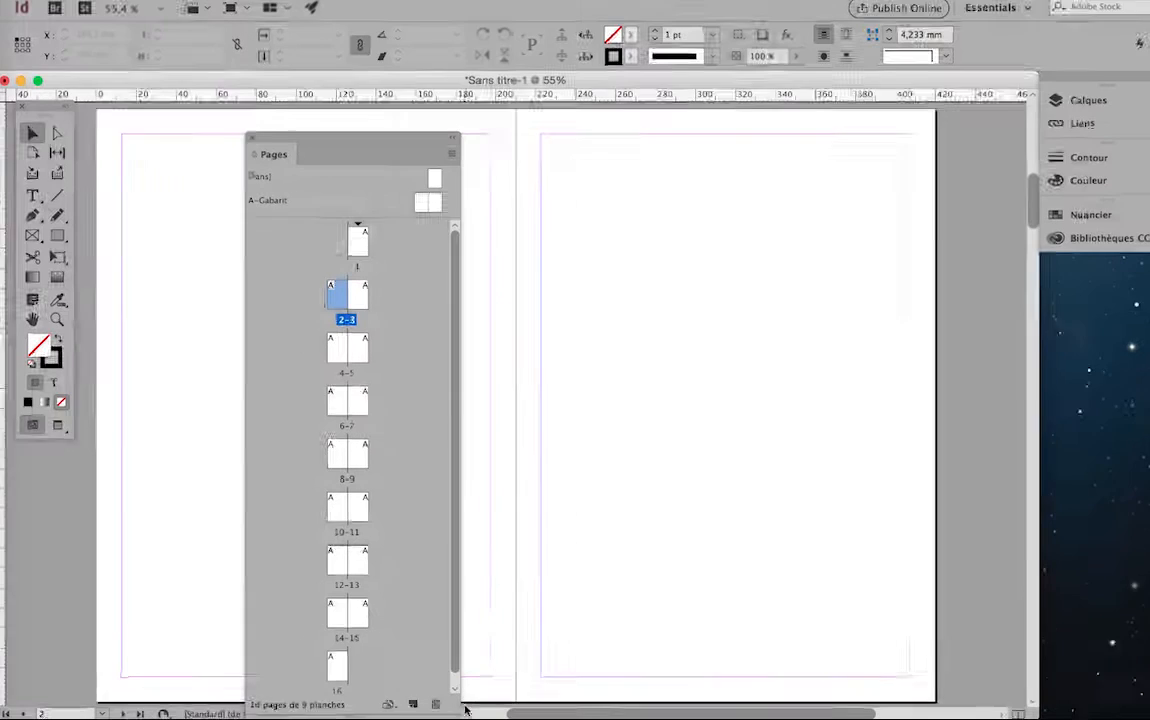
pyautogui.moveTo(415, 138); pyautogui.dragTo(792, 106)
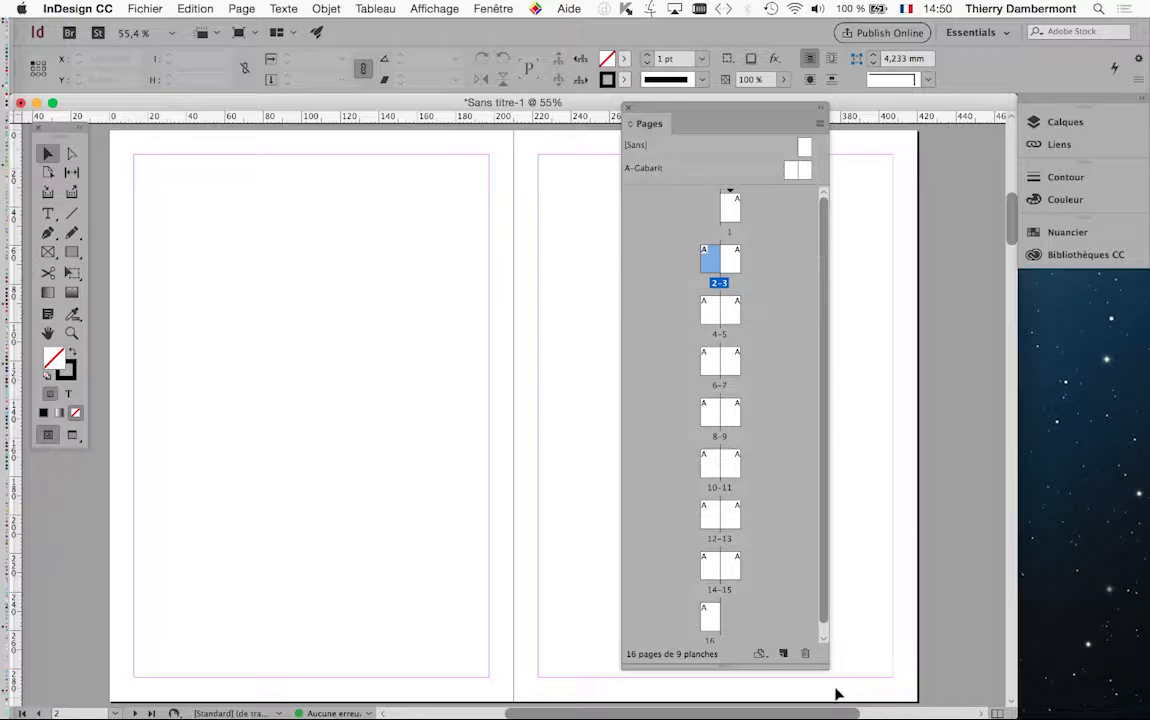
pyautogui.moveTo(828, 664); pyautogui.dragTo(832, 700)
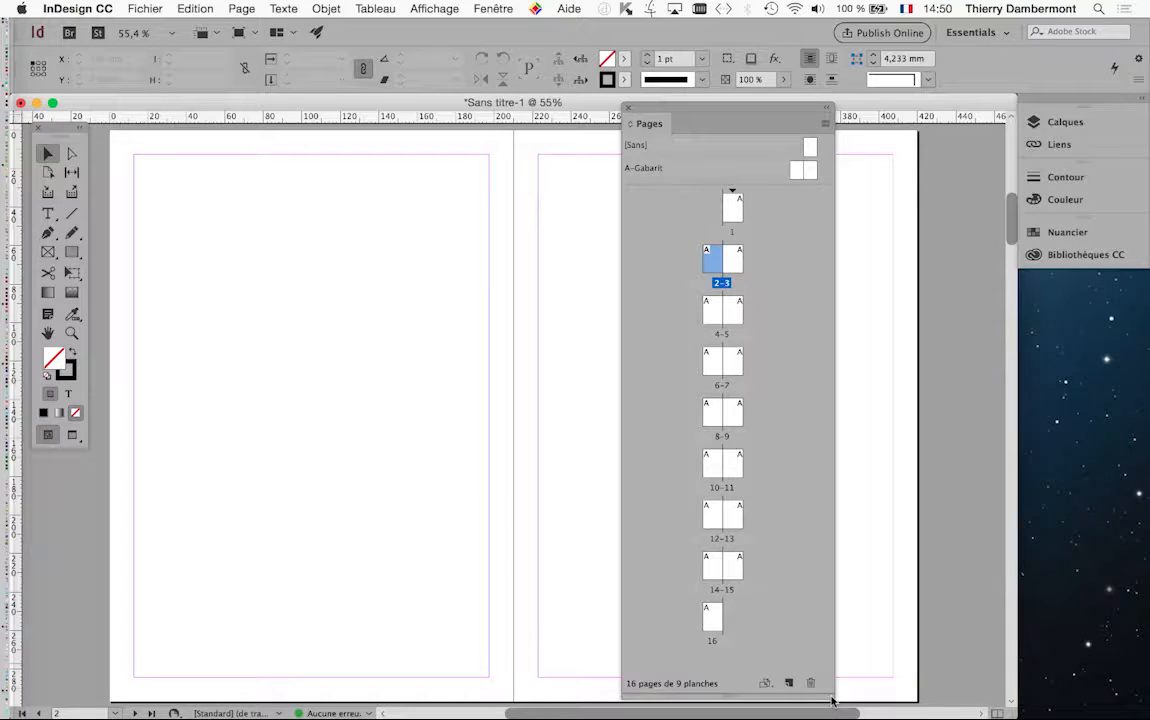
# Switch to Firefox, close the tree image search window and load the Google home page in a new window
pyautogui.moveTo(5, 457)
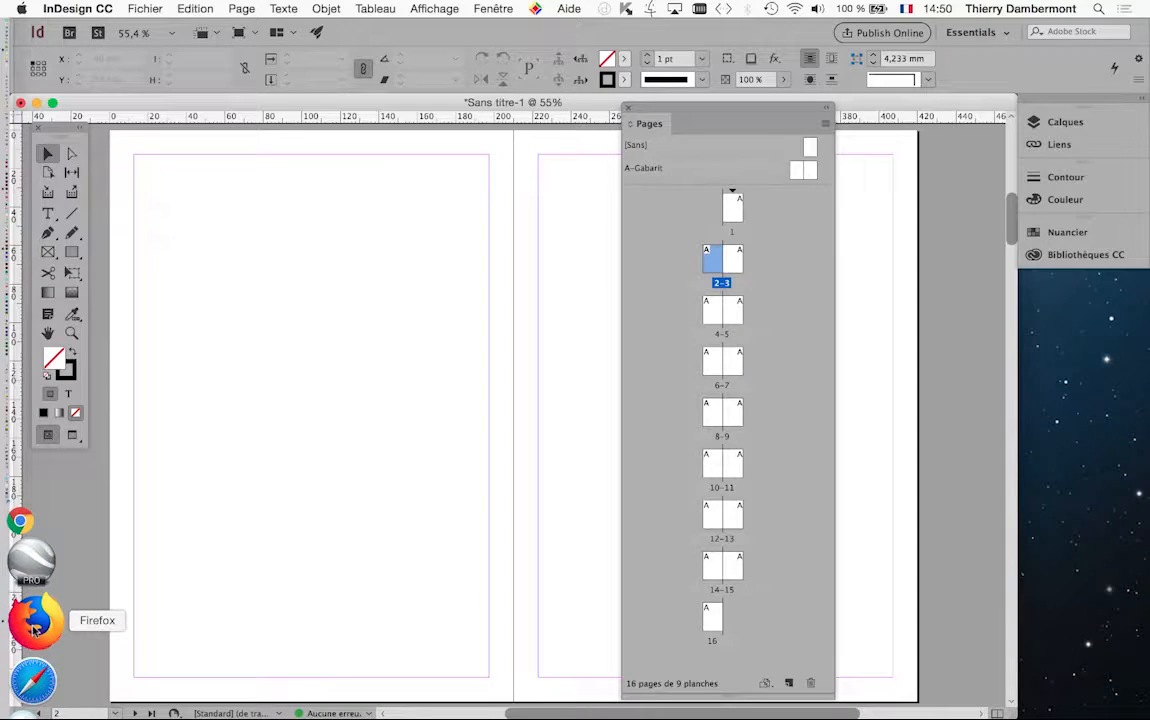
pyautogui.click(32, 628)
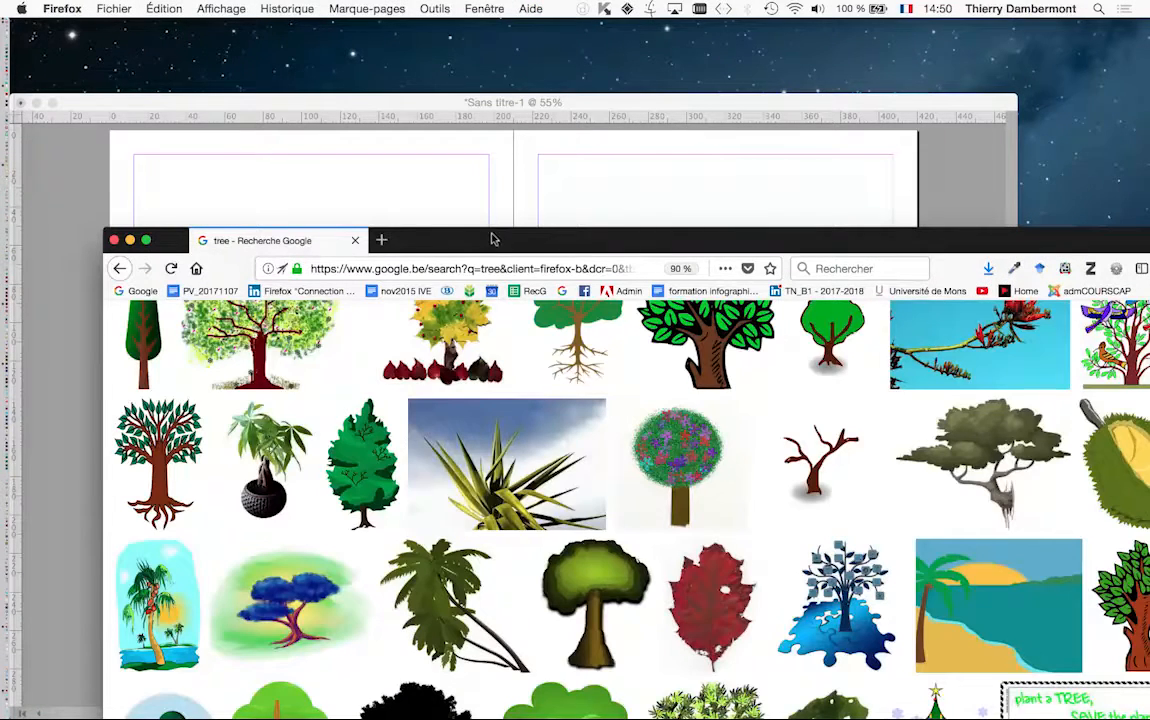
pyautogui.click(113, 240)
pyautogui.click(101, 8)
pyautogui.click(138, 42)
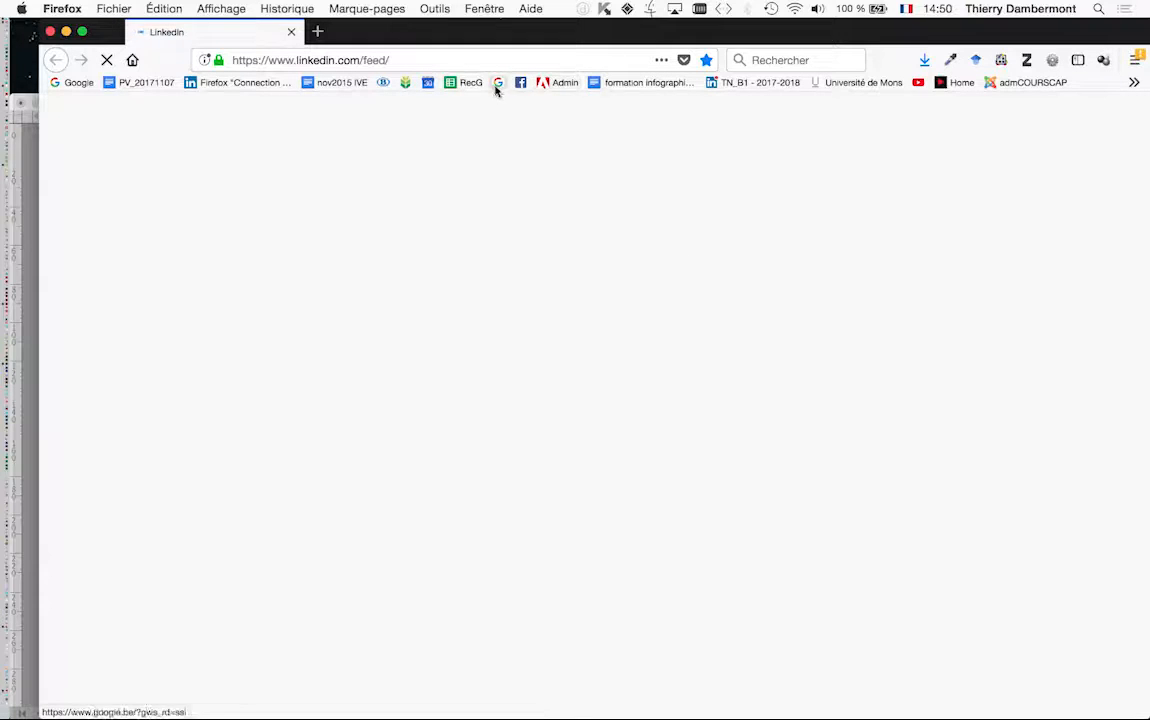
pyautogui.click(496, 88)
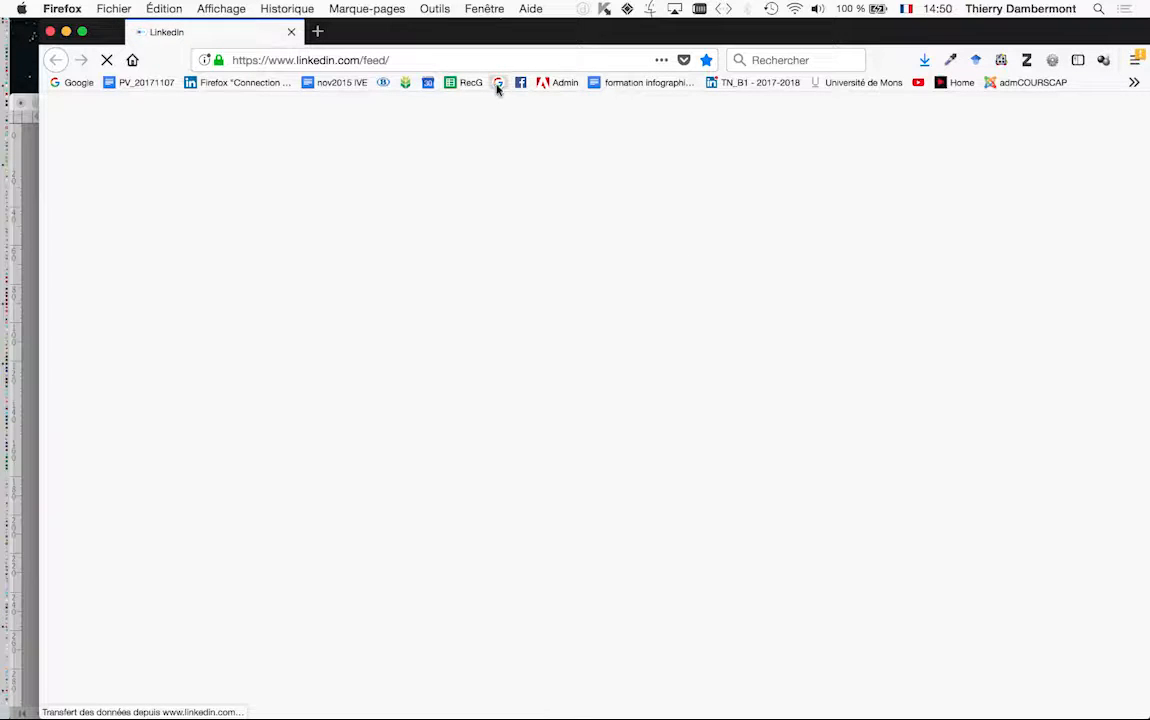
pyautogui.moveTo(477, 38); pyautogui.dragTo(450, 38)
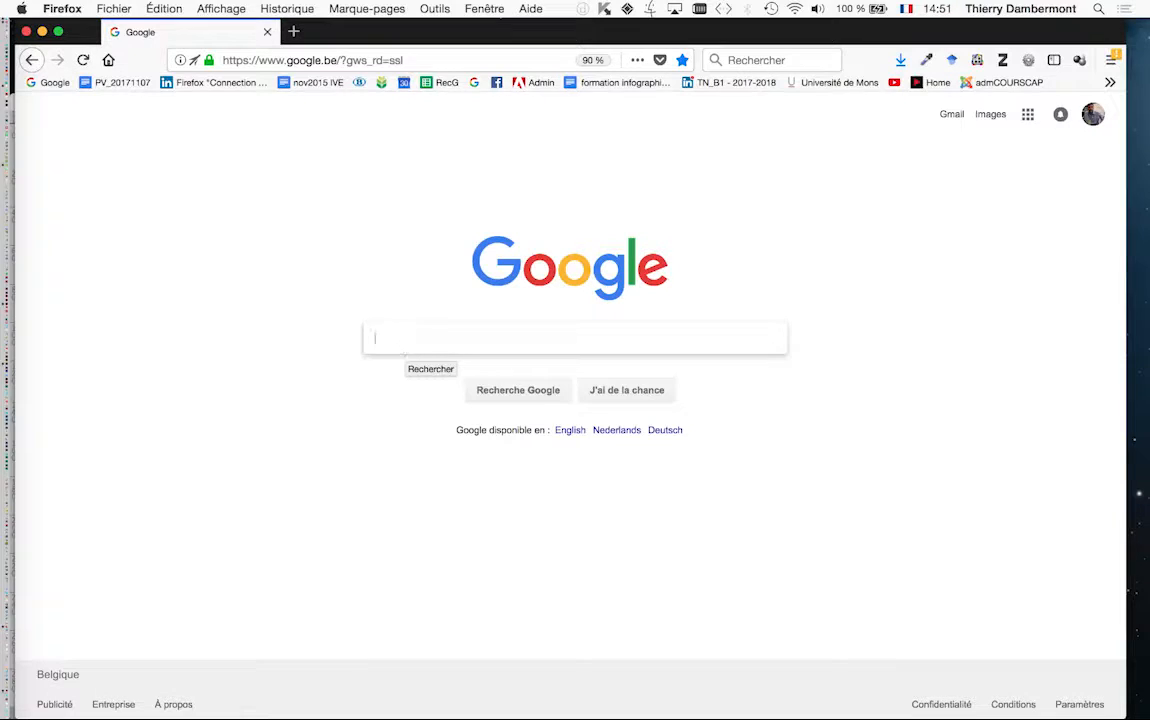
# Search Google for "imposition imprimerie" and read the Wikipédia article "Imposition (imprimerie)"
pyautogui.write('impositio')
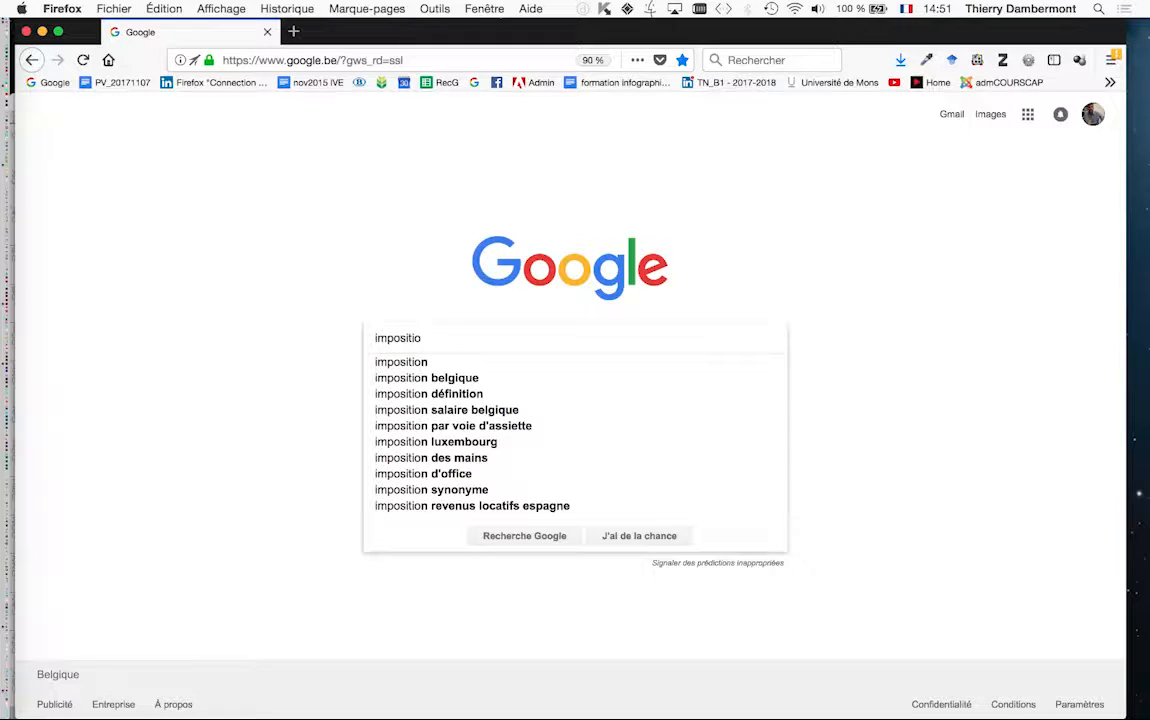
pyautogui.write('n imprimerie')
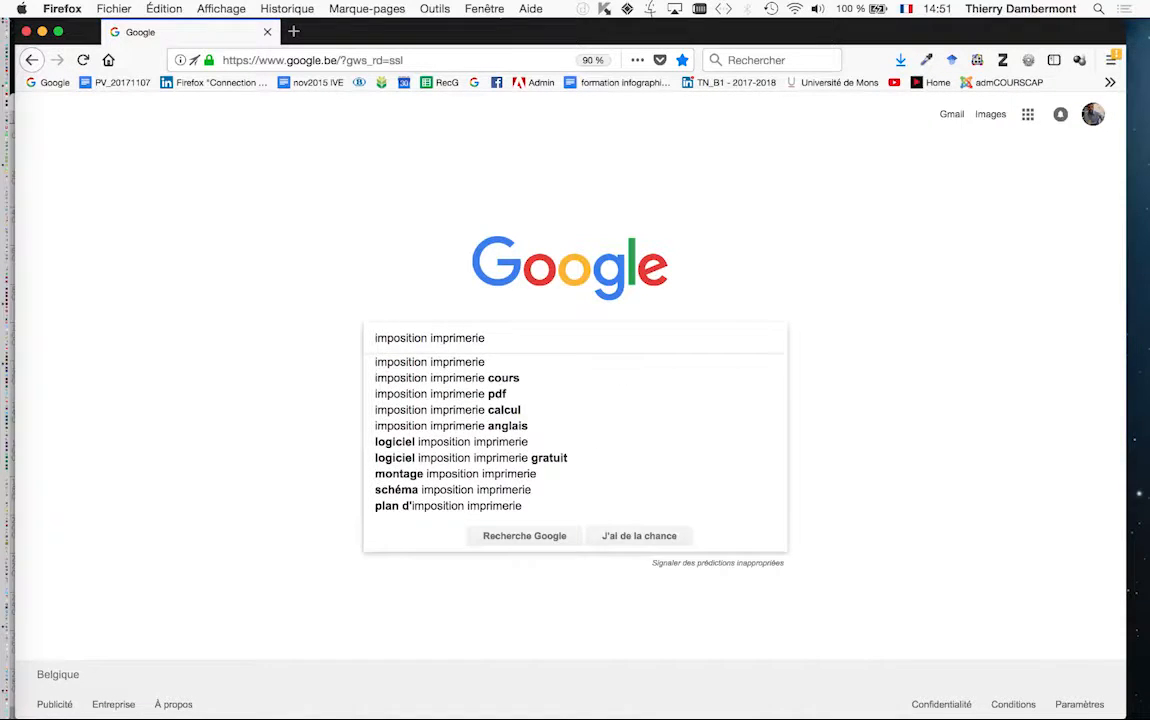
pyautogui.press('Return')
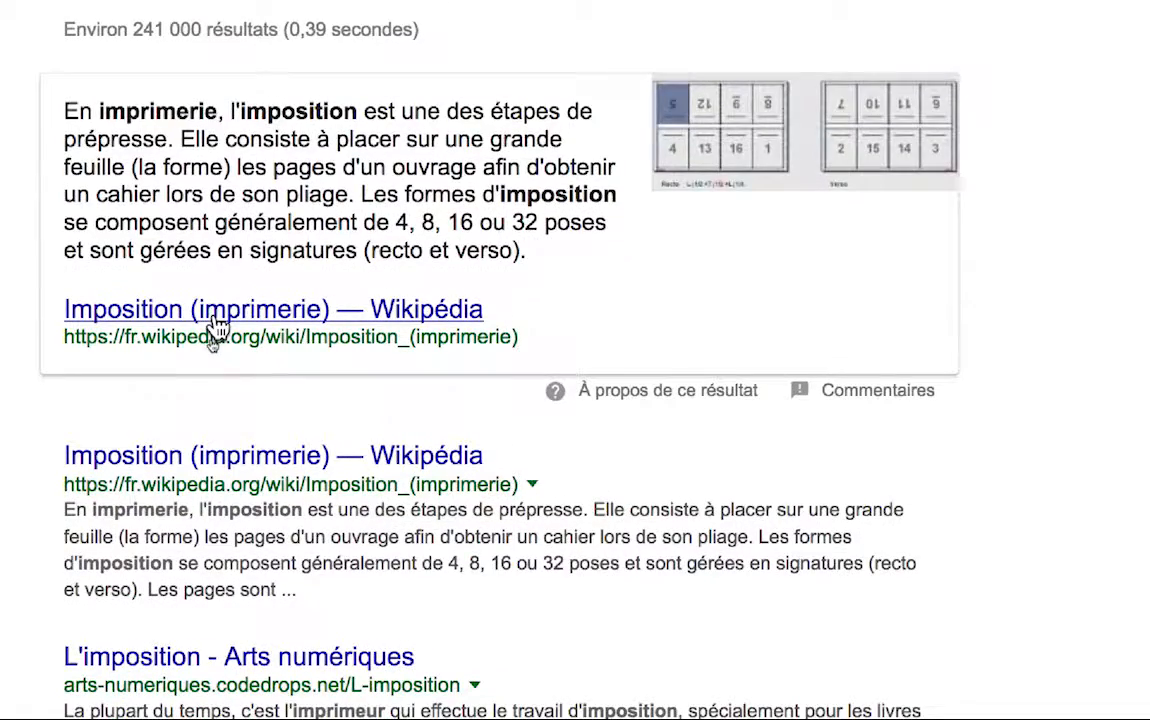
pyautogui.click(214, 318)
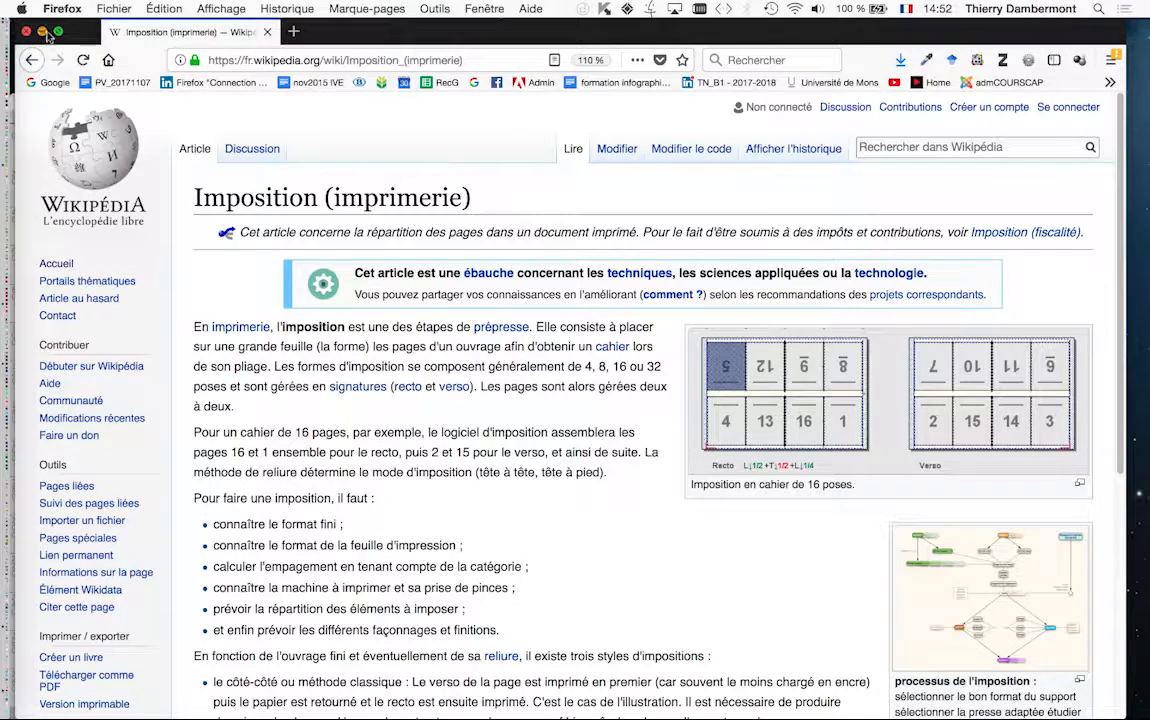
# Minimize the browser window, return to the InDesign document and move the Pages panel further off the facing pages
pyautogui.click(43, 33)
pyautogui.click(539, 108)
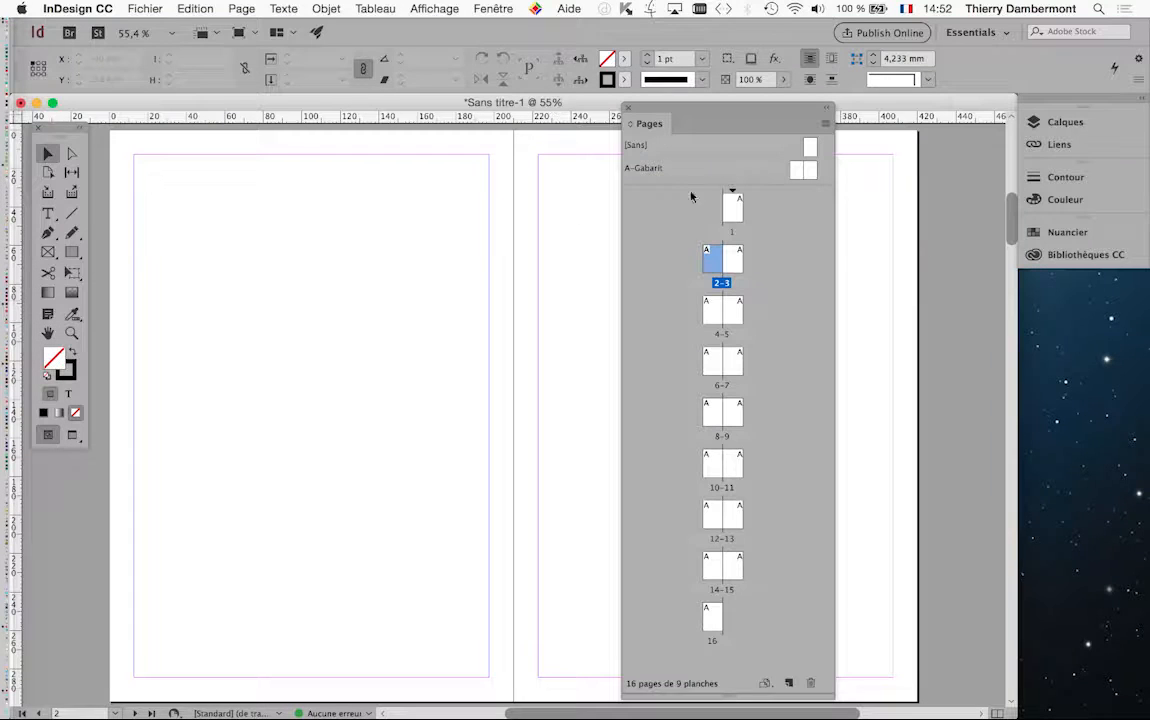
pyautogui.moveTo(755, 126); pyautogui.dragTo(913, 118)
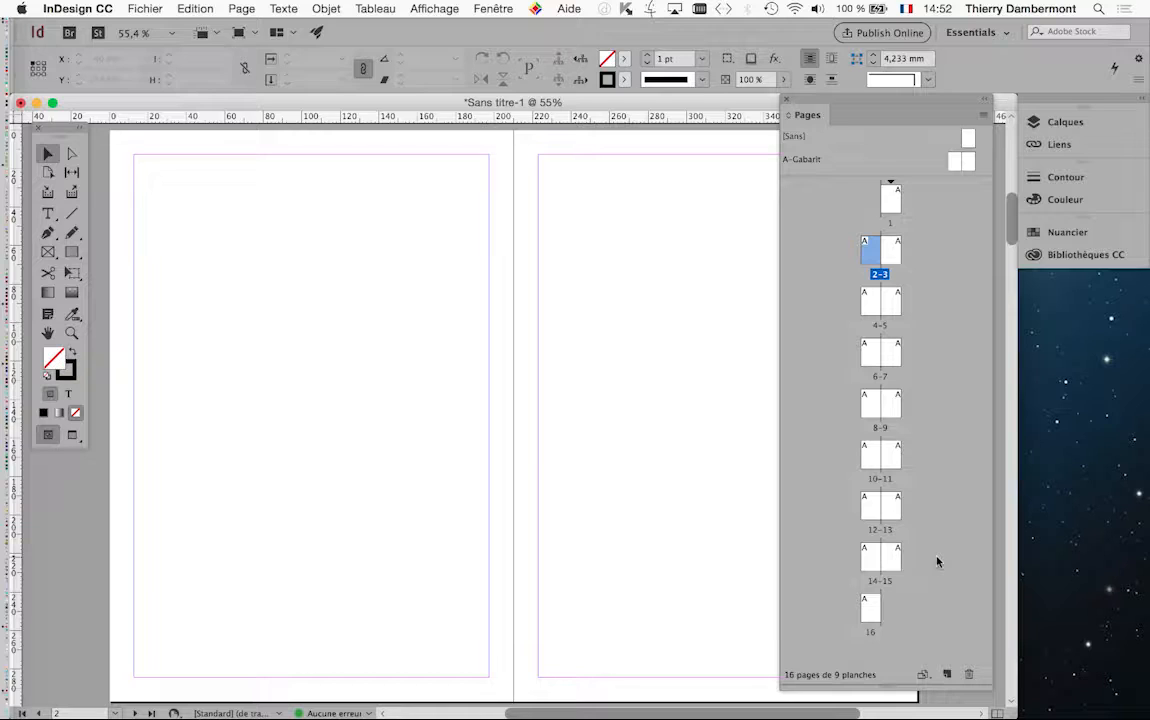
pyautogui.moveTo(852, 106); pyautogui.dragTo(923, 93)
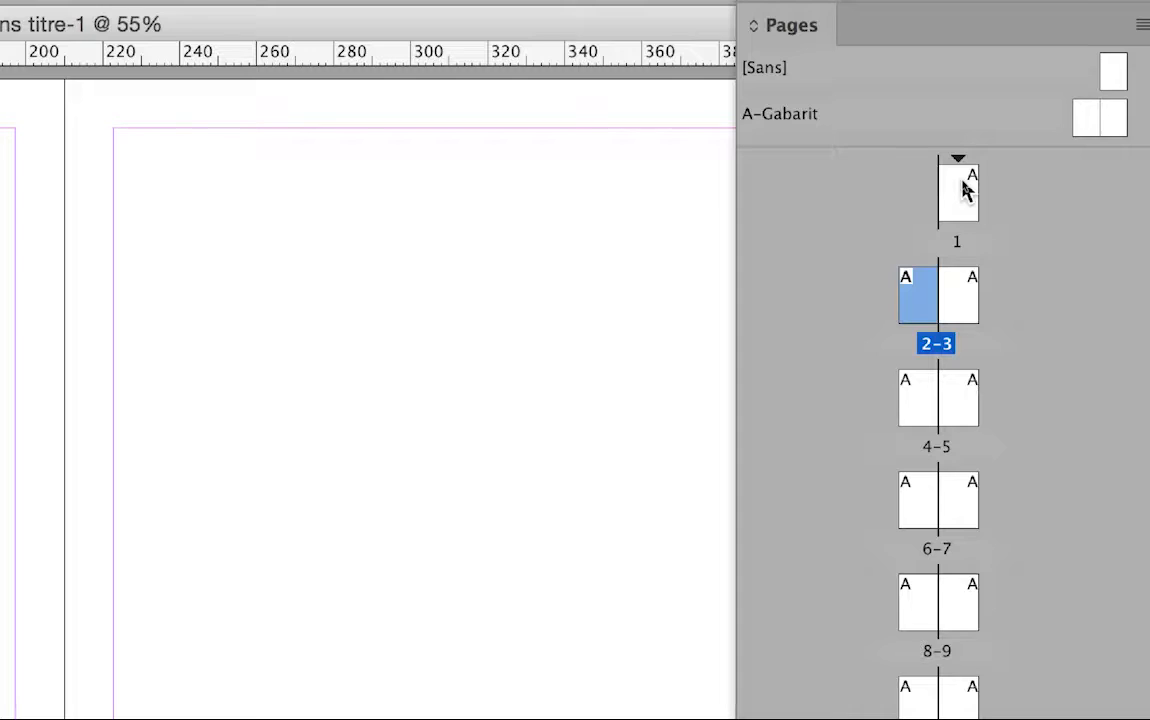
# Open the numbering and section options from the section marker above page 1 and move the dialog clear of the Pages panel
pyautogui.click(965, 190)
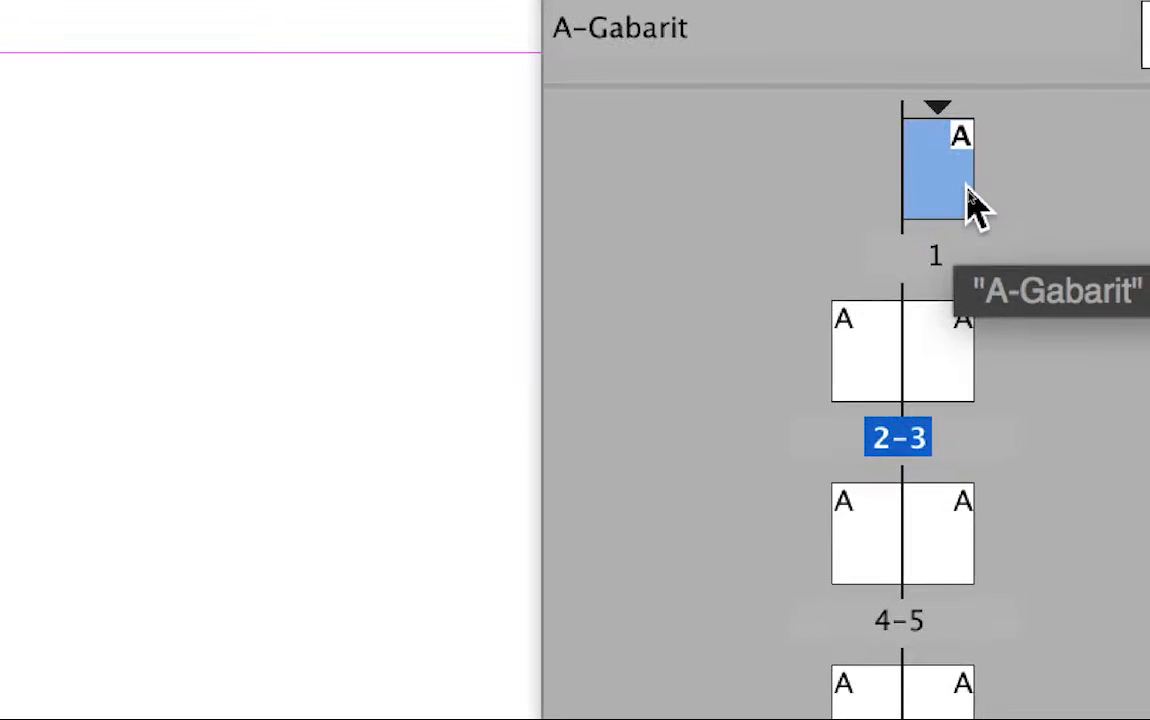
pyautogui.scroll(-5, 953, 262)
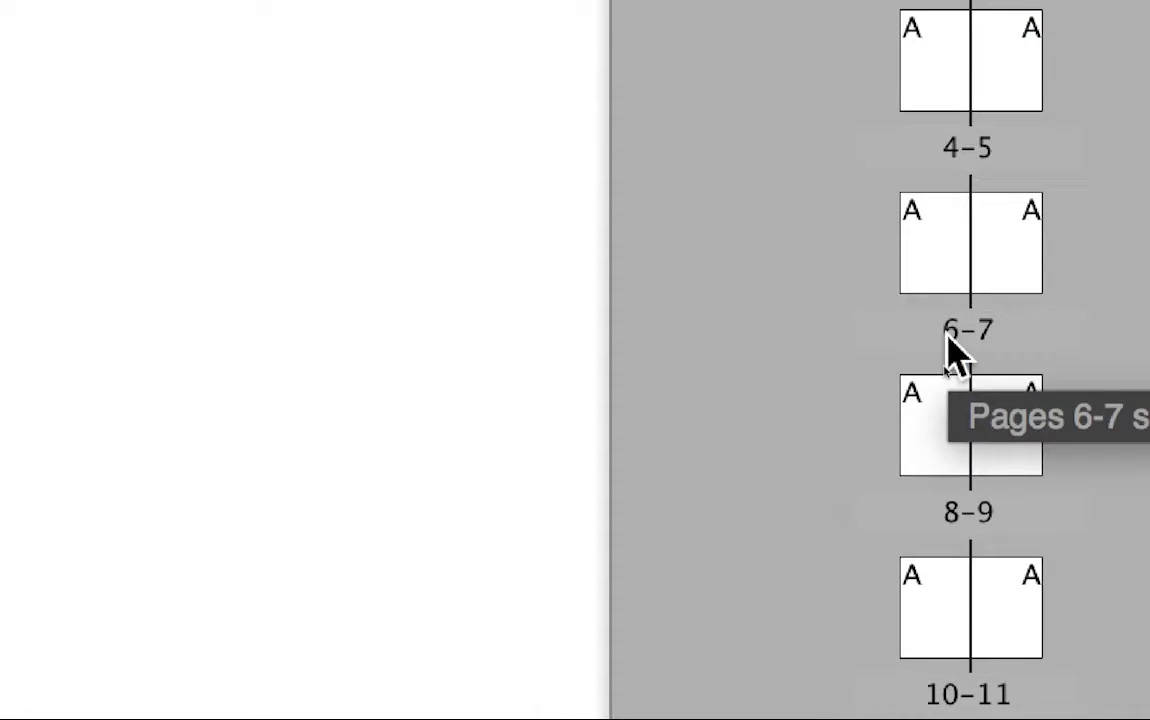
pyautogui.scroll(4, 948, 347)
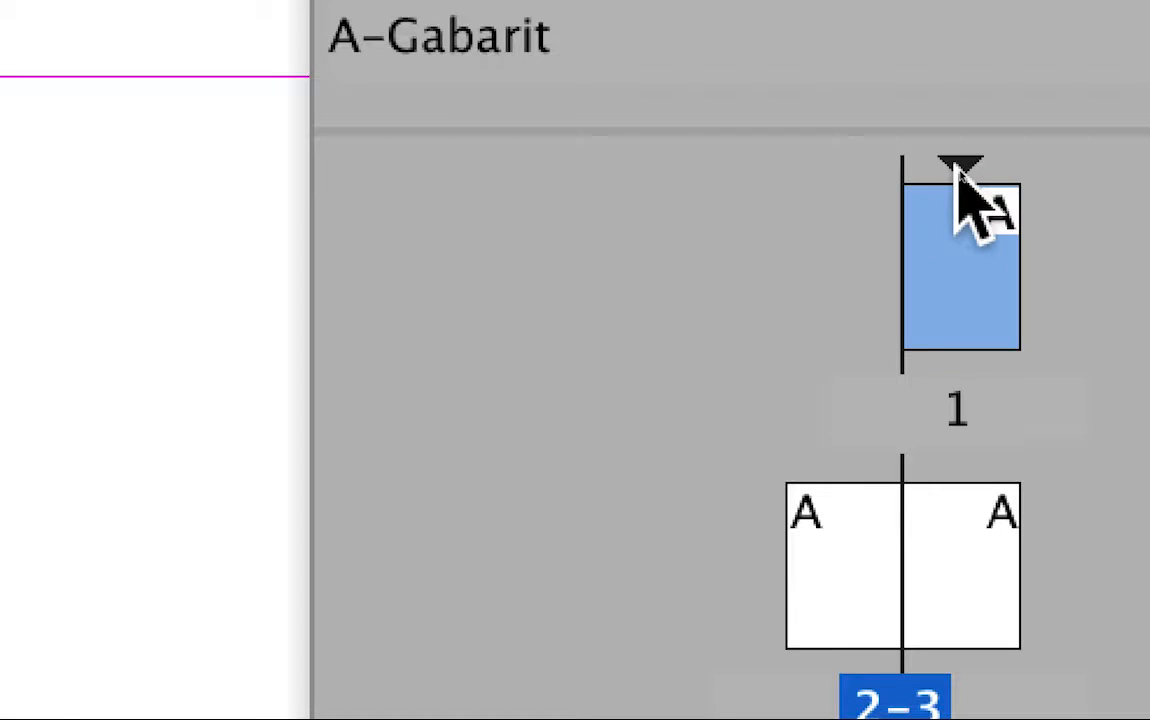
pyautogui.click(957, 166)
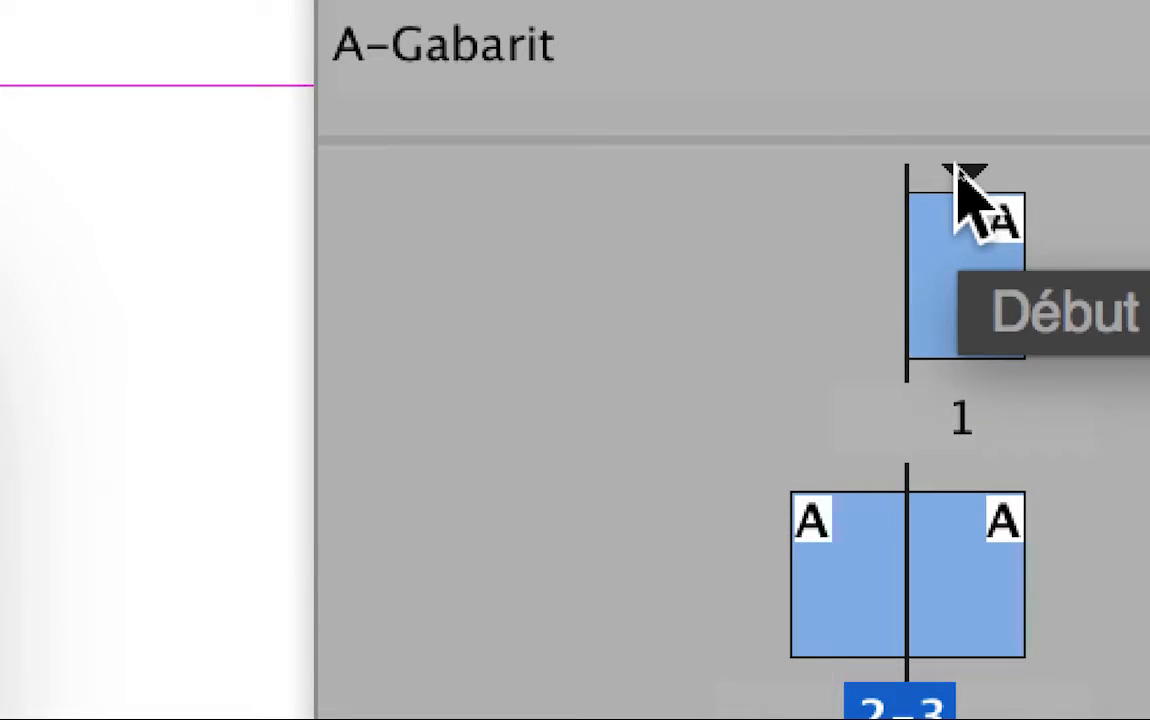
pyautogui.doubleClick(956, 167)
pyautogui.moveTo(622, 182); pyautogui.dragTo(452, 182)
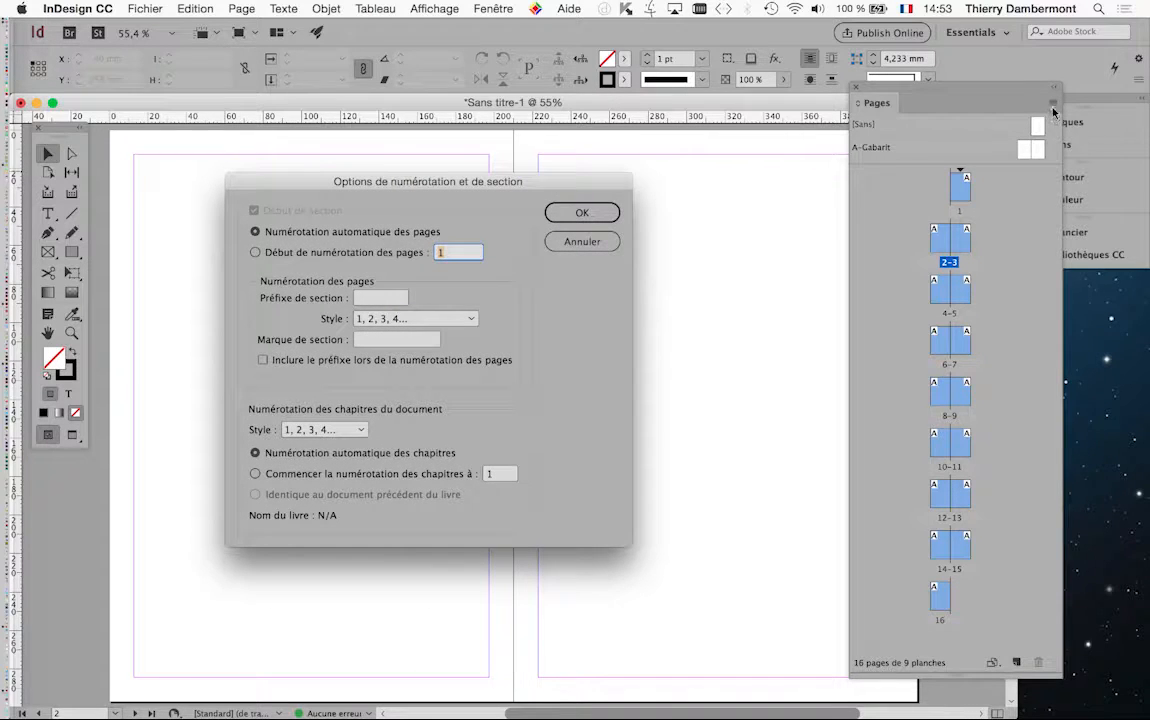
# Set the section's page numbering to start at 28 instead of automatic numbering and apply it
pyautogui.press('alt')
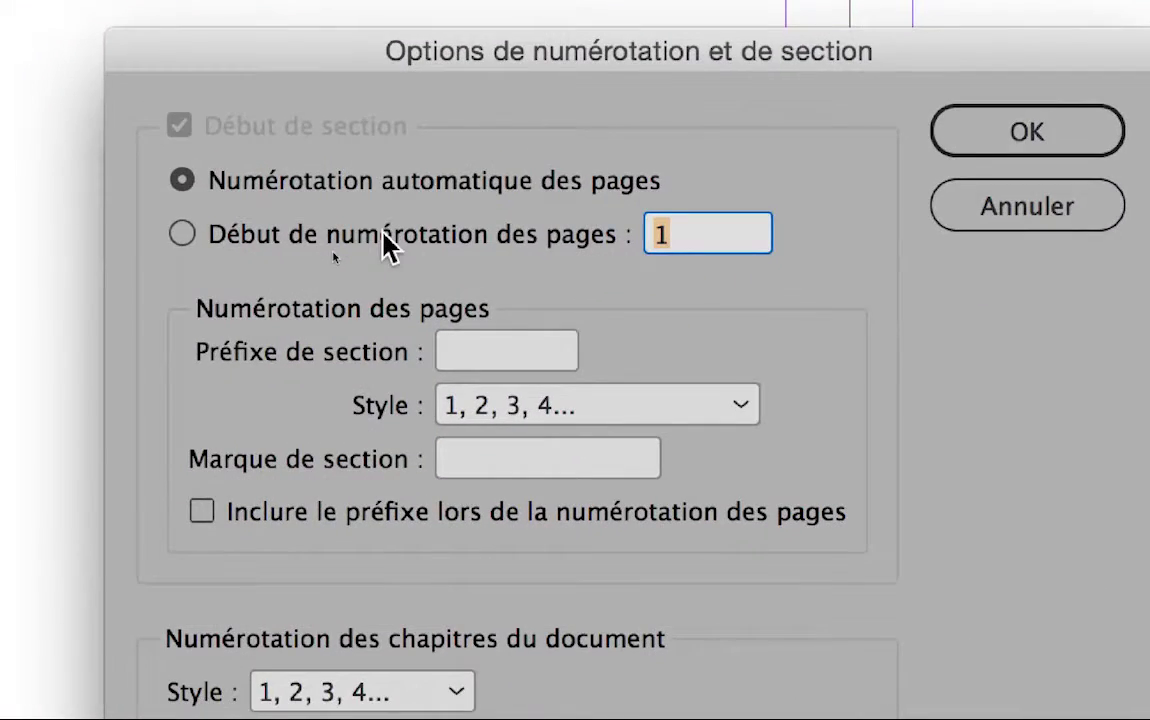
pyautogui.click(383, 233)
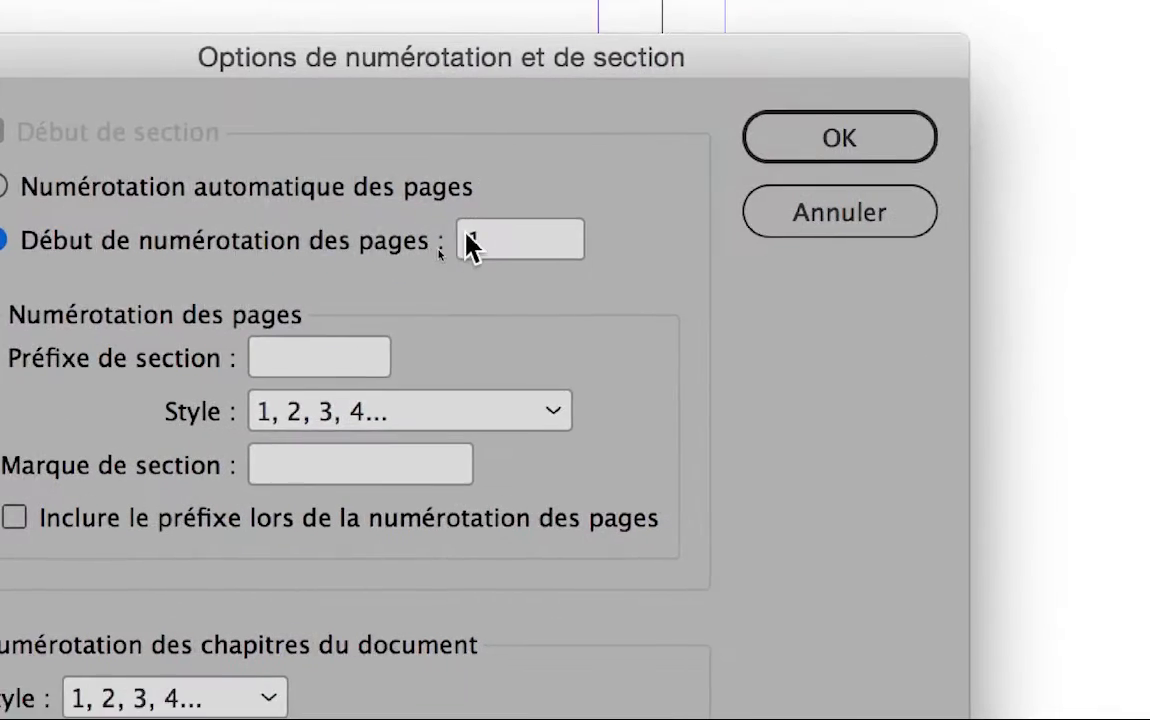
pyautogui.click(660, 242)
pyautogui.write('28')
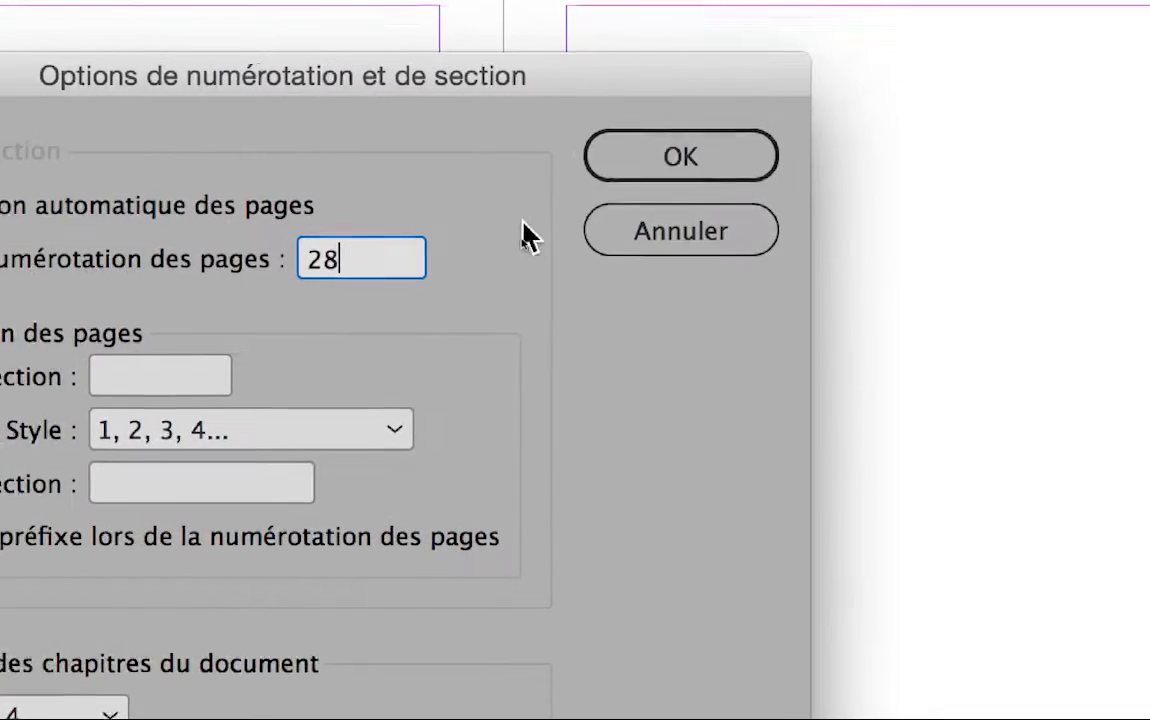
pyautogui.click(780, 138)
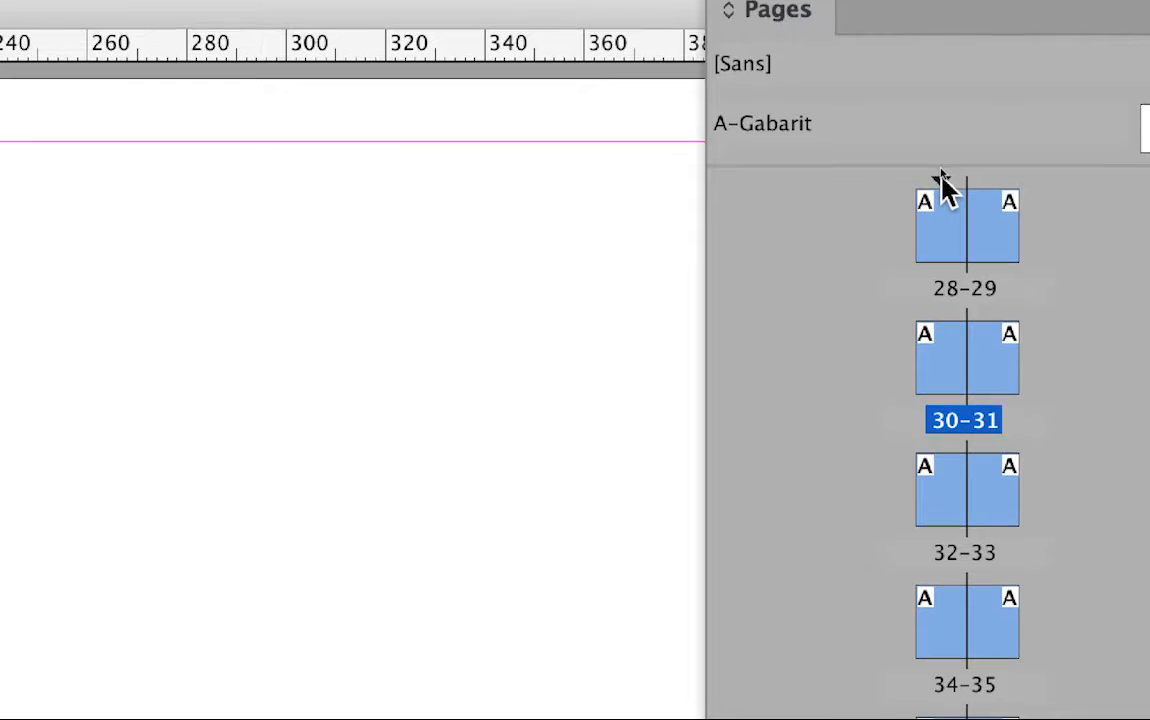
# Reopen the numbering and section options from the first page's section marker and start the page numbering at 1
pyautogui.doubleClick(941, 176)
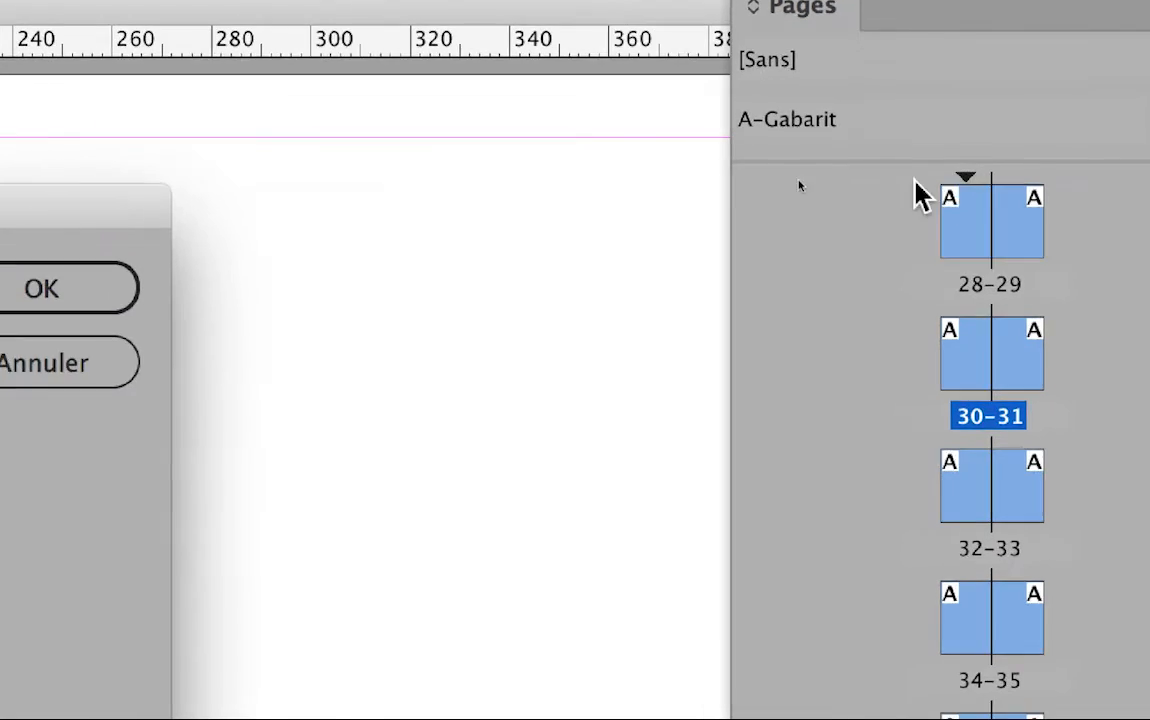
pyautogui.write('1')
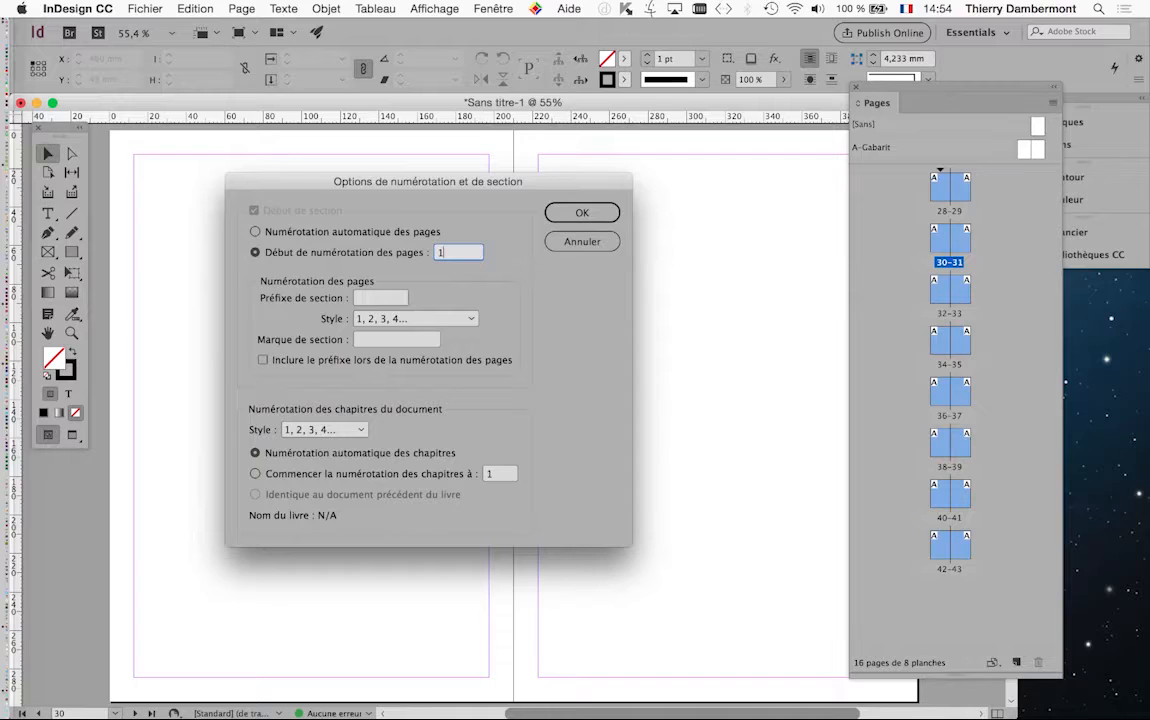
pyautogui.press('Return')
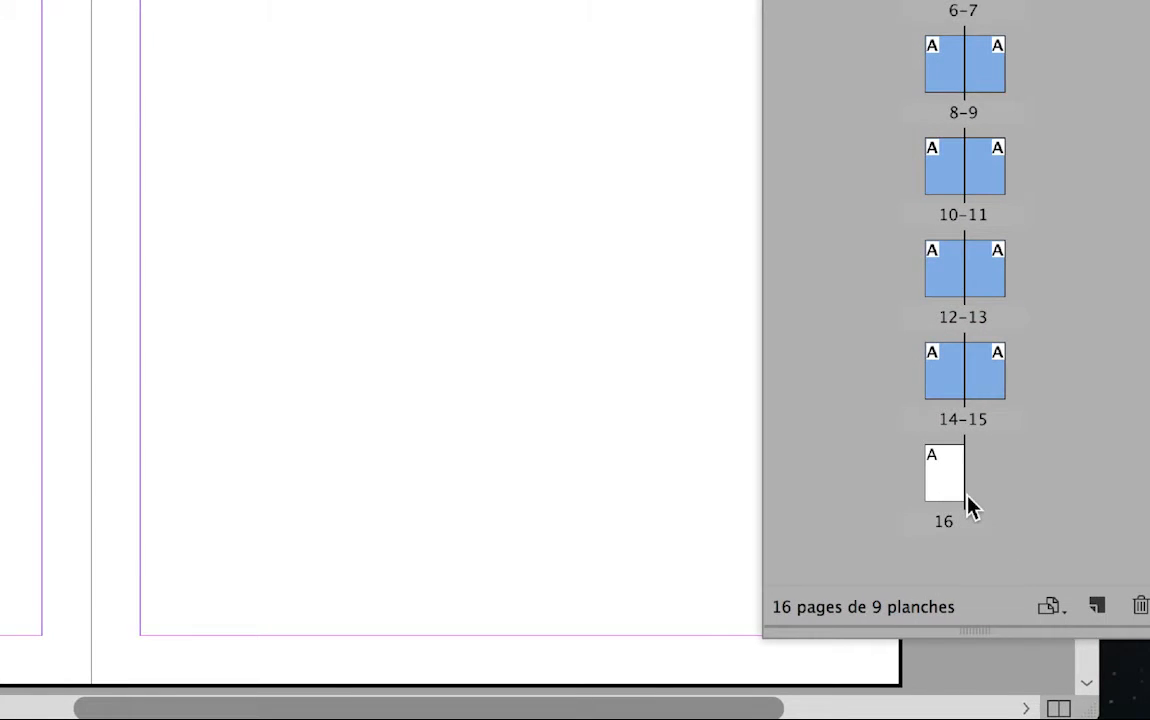
# Select the single back page 16 and the single front page 1 in turn among the page thumbnails
pyautogui.click(941, 495)
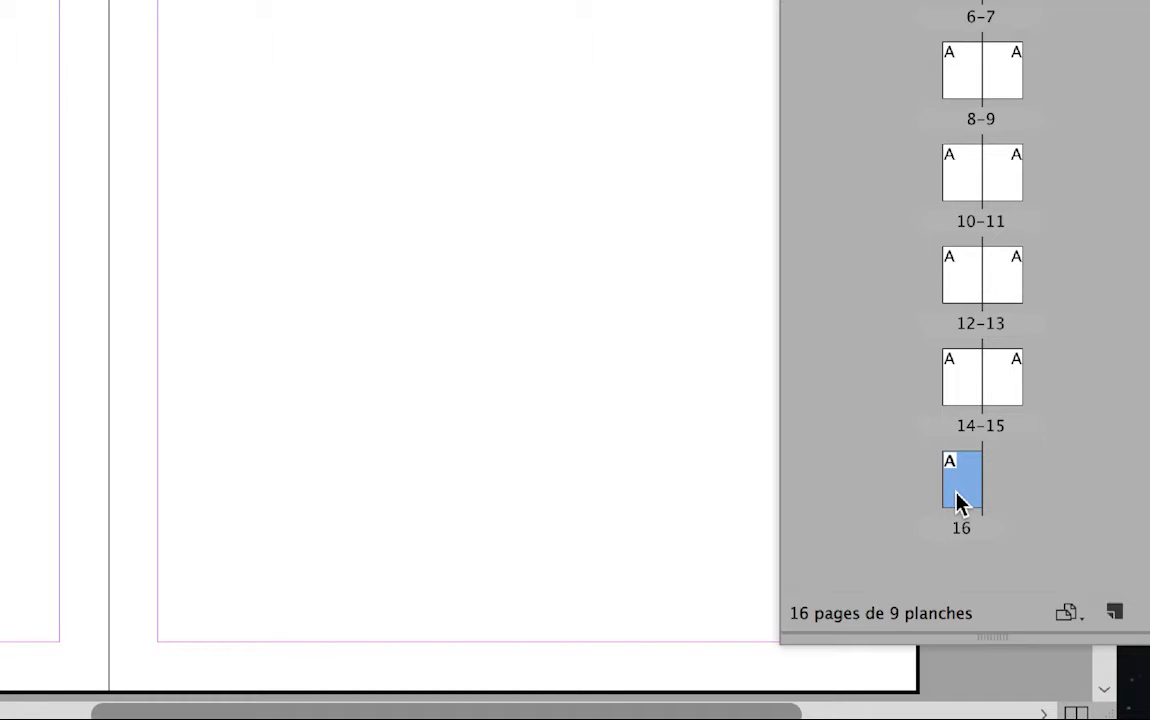
pyautogui.click(976, 214)
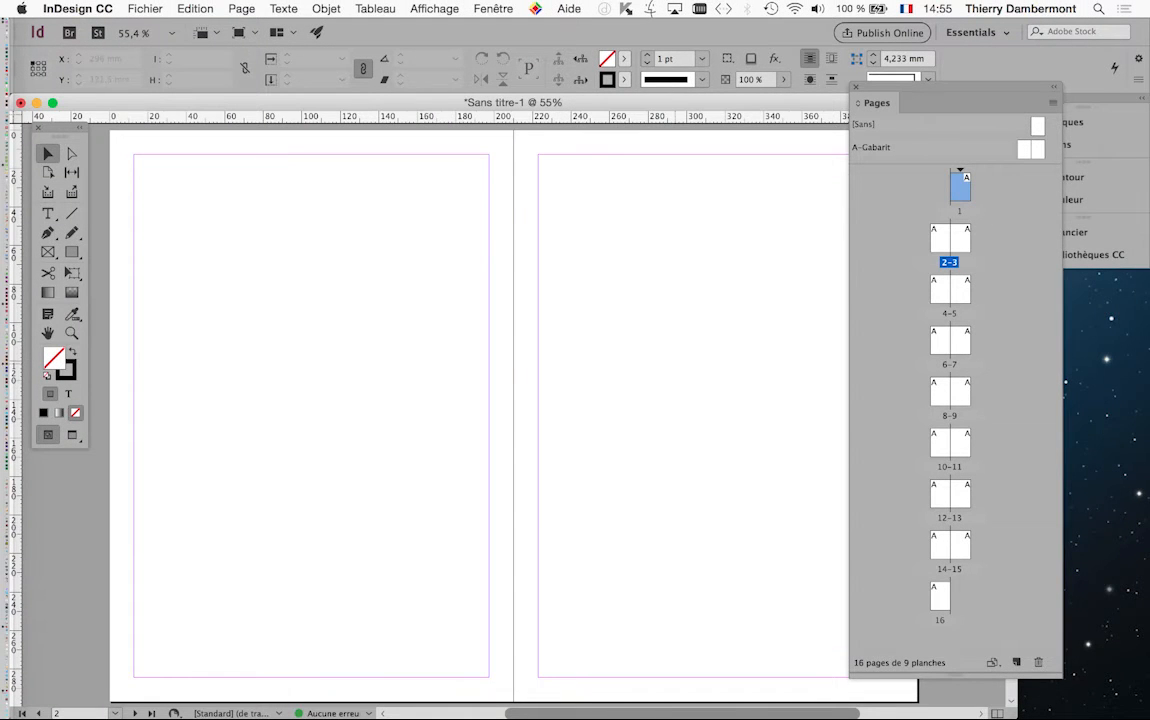
pyautogui.scroll(-1, 676, 355)
pyautogui.hscroll(2, 507, 355)
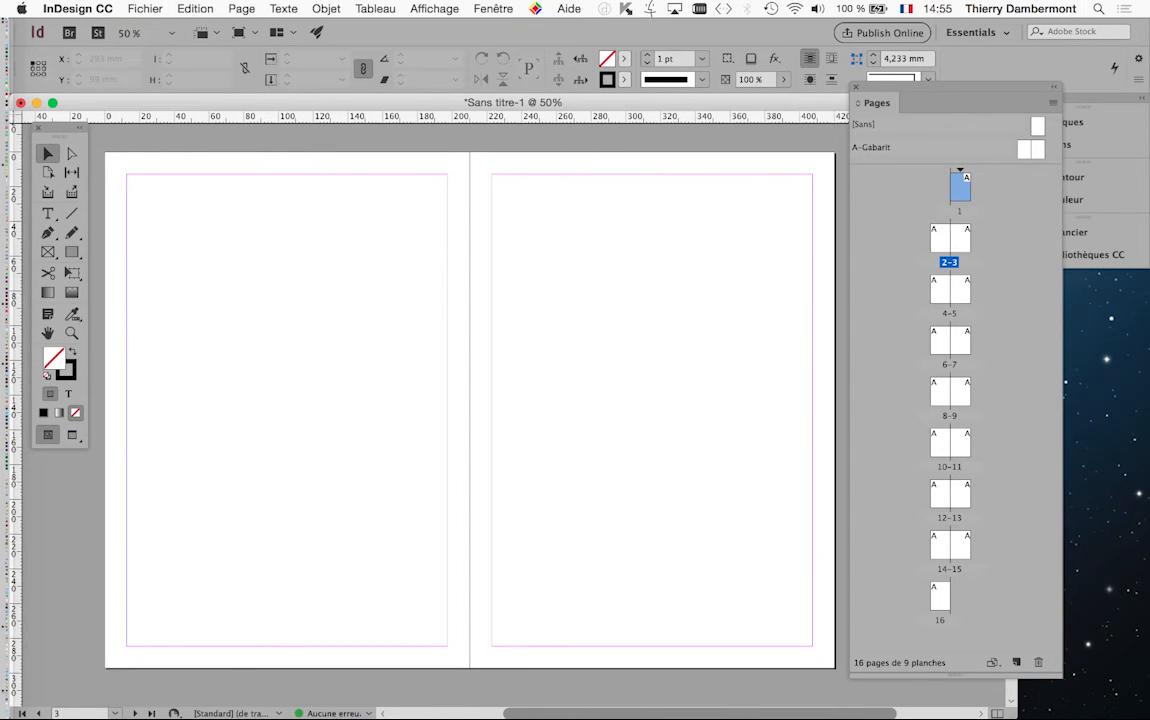